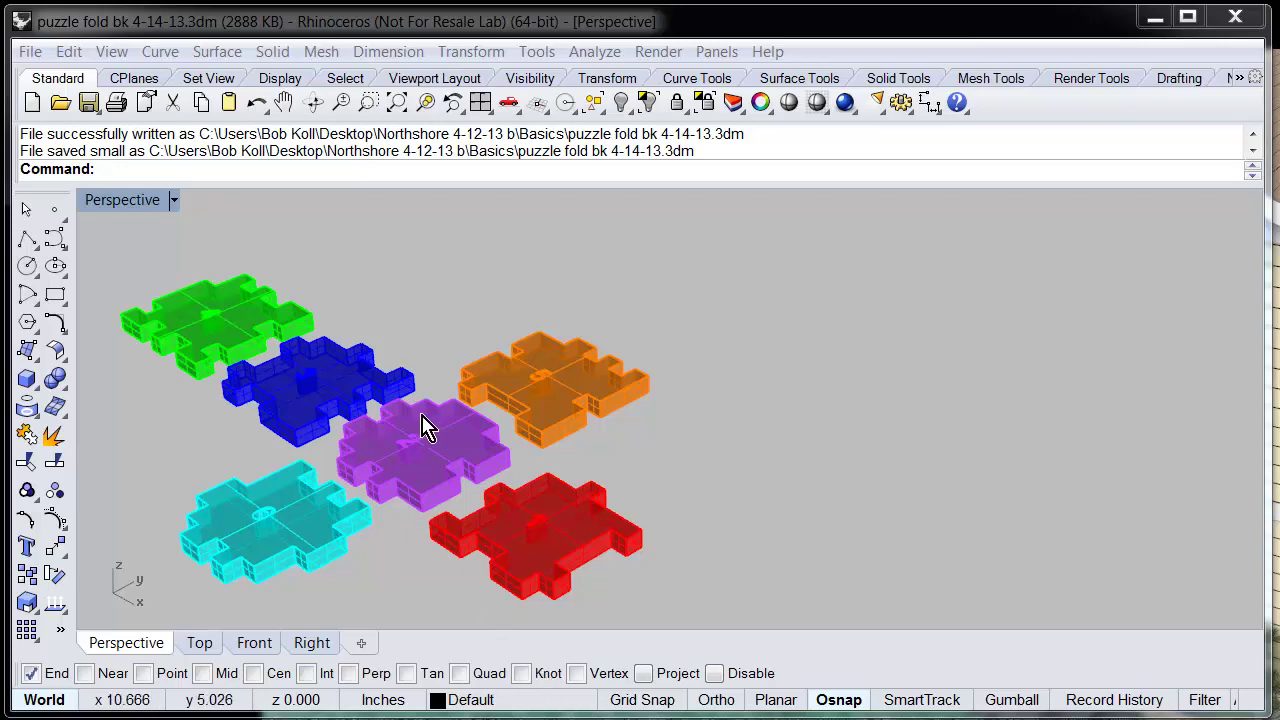
# Open the file's notes and read the puzzle instructions with the text deselected
pyautogui.click(30, 52)
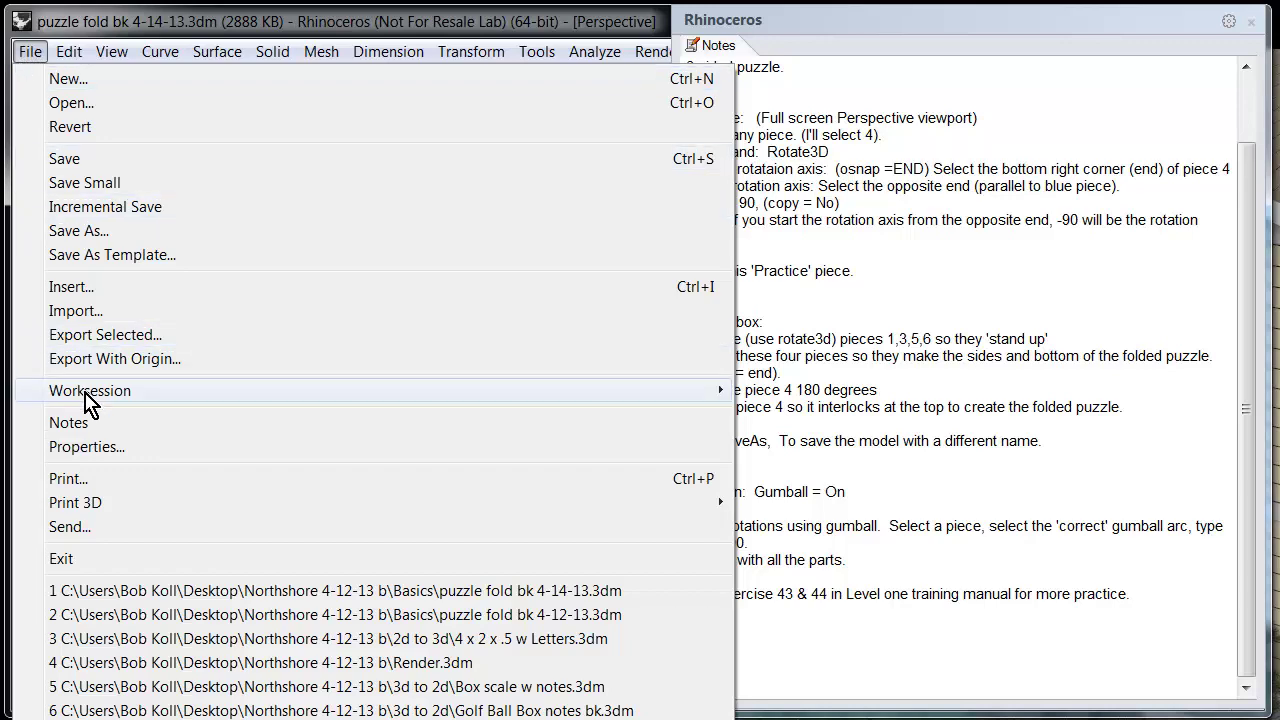
pyautogui.click(60, 423)
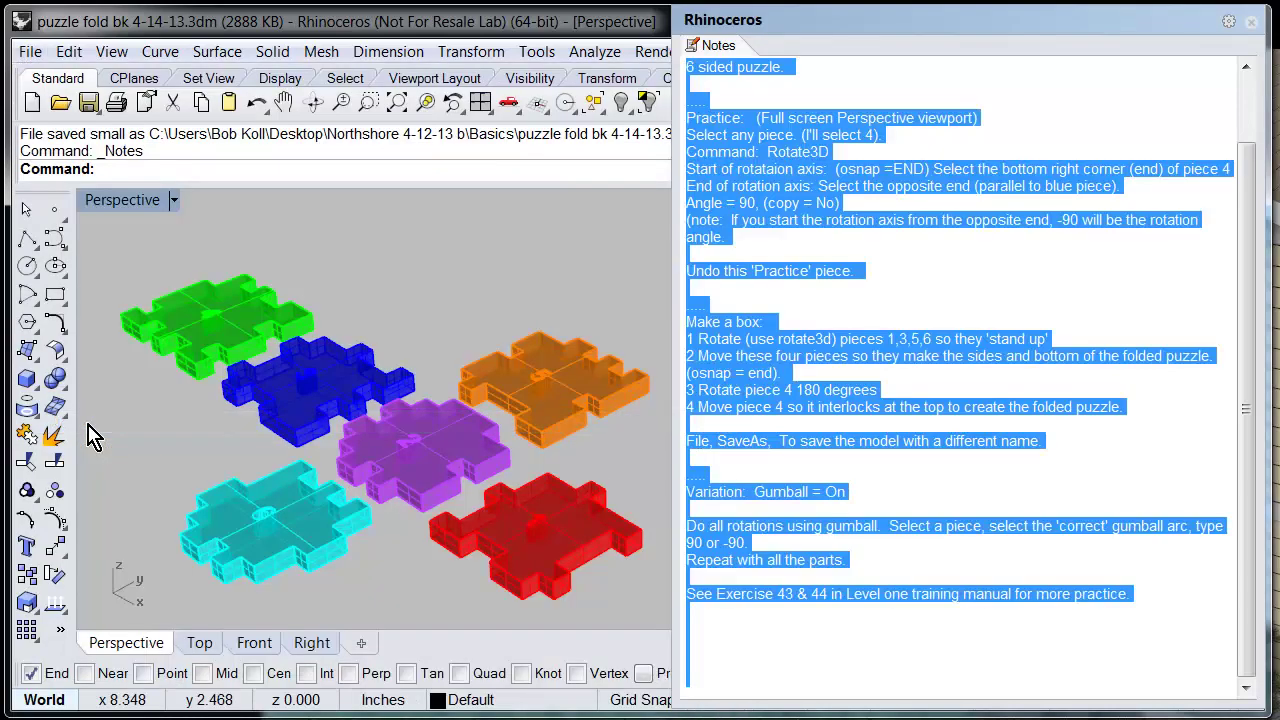
pyautogui.click(713, 638)
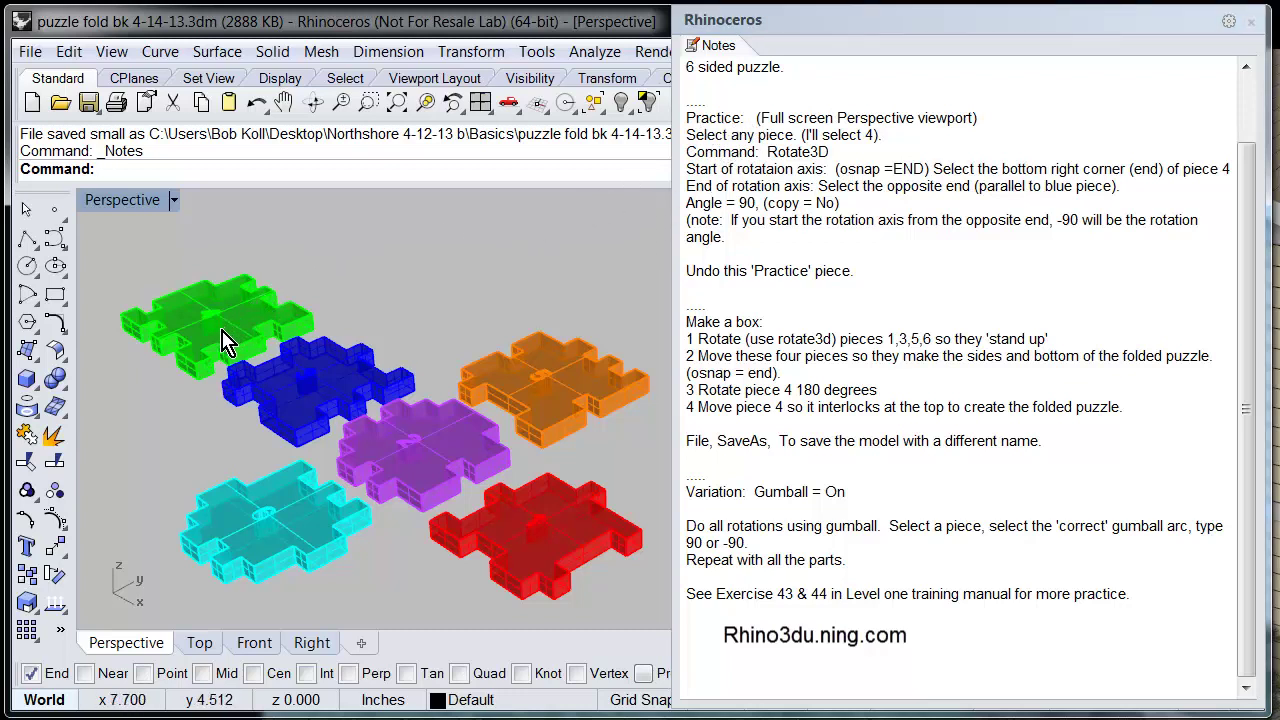
# Try rotating the green piece 90 degrees with Rotate3D, without copying, about its bottom edge facing the blue piece
pyautogui.keyDown('shift'); pyautogui.moveTo(225, 340); pyautogui.dragTo(374, 423, button='right'); pyautogui.keyUp('shift')
pyautogui.click(364, 378)
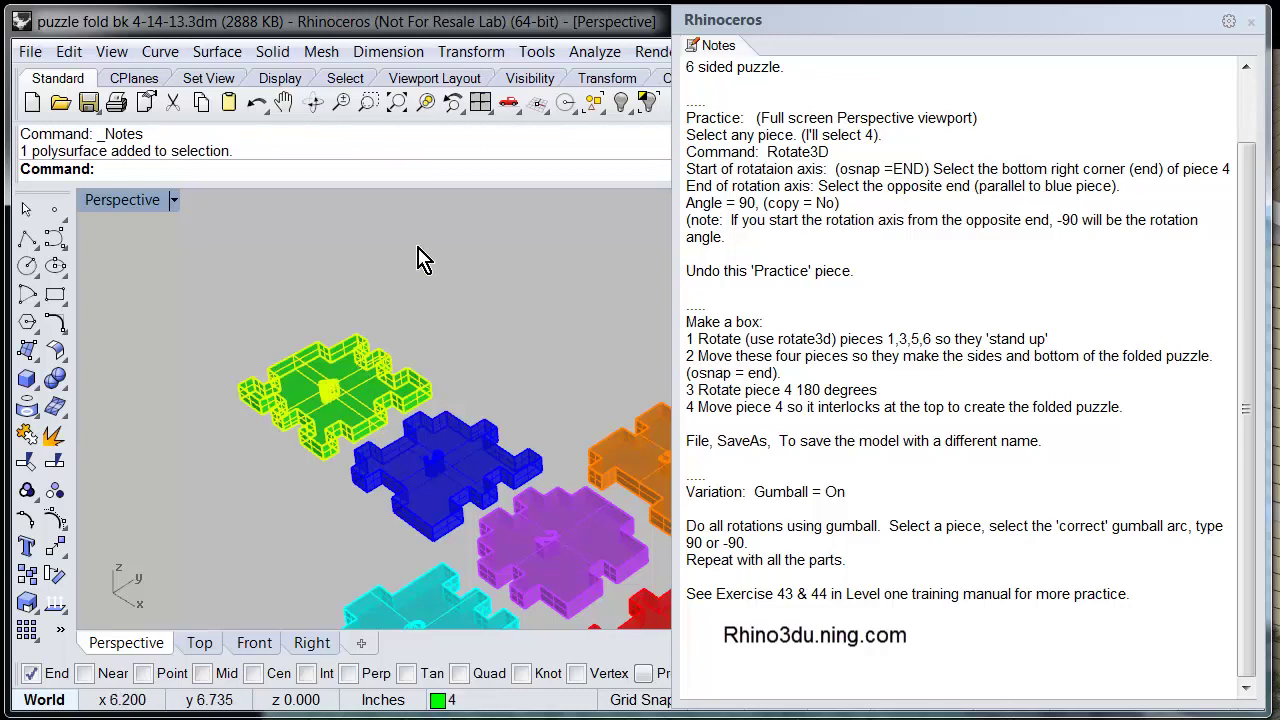
pyautogui.click(474, 54)
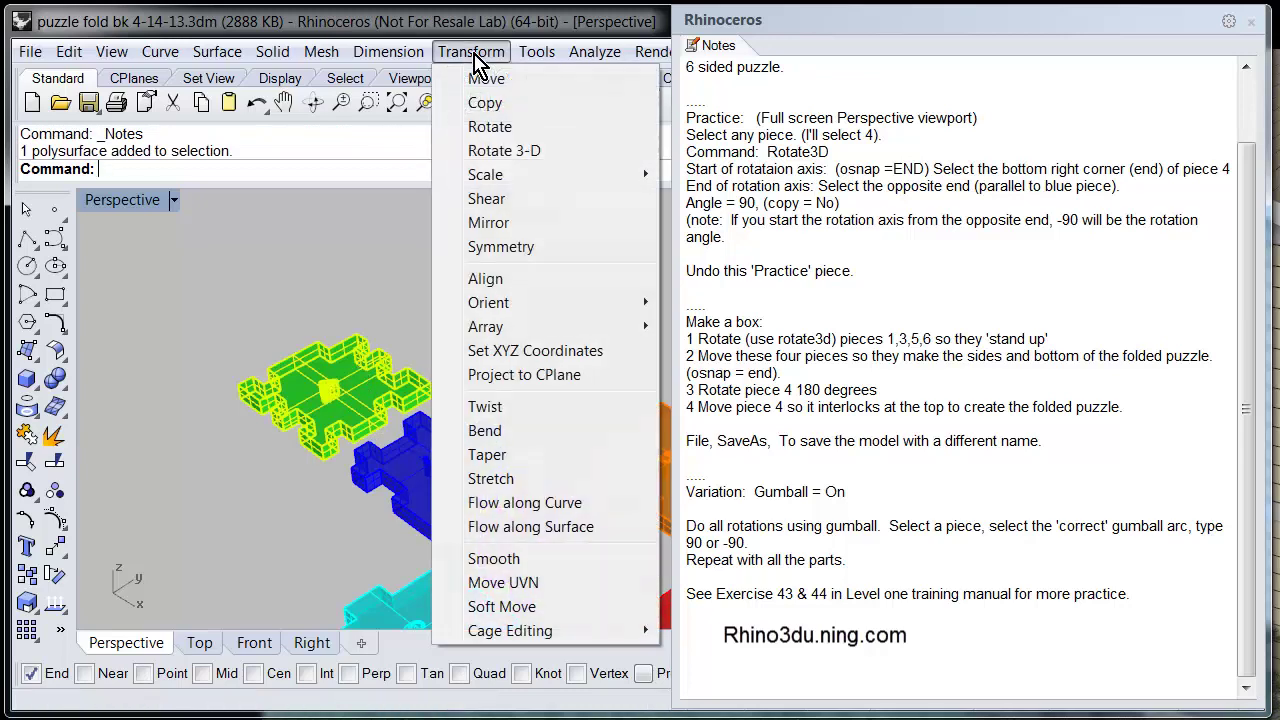
pyautogui.click(487, 155)
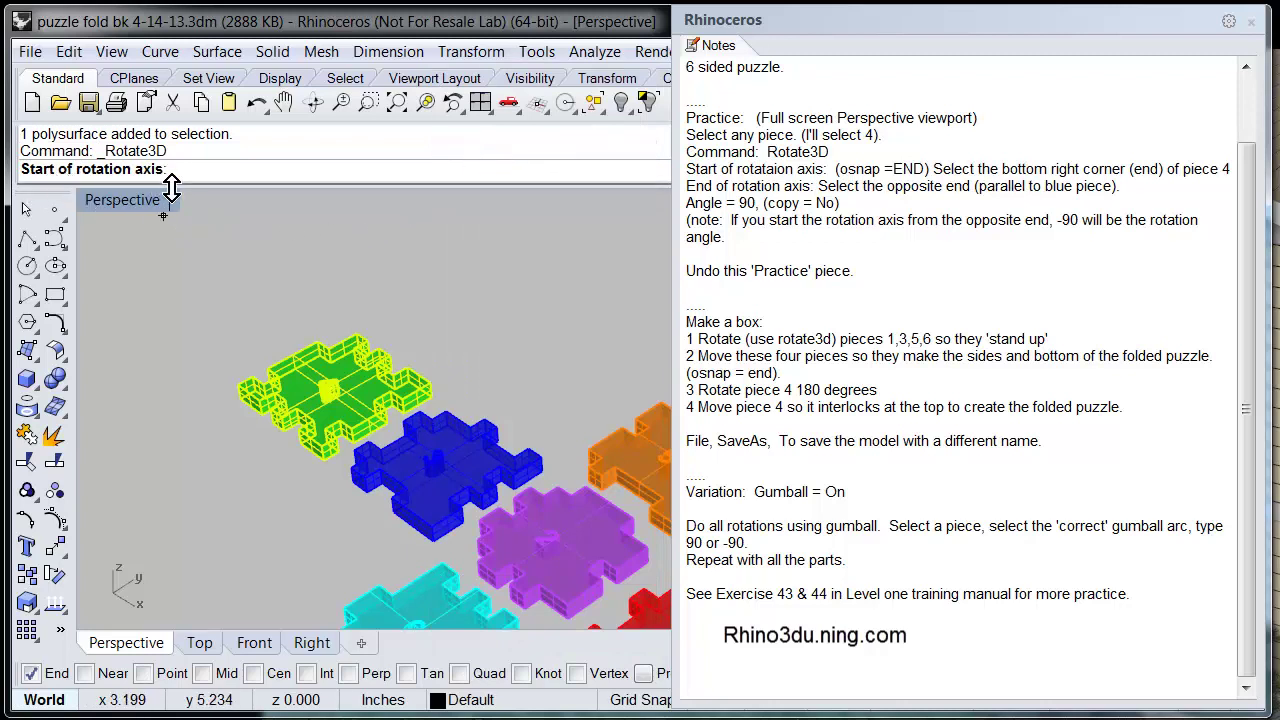
pyautogui.click(323, 462)
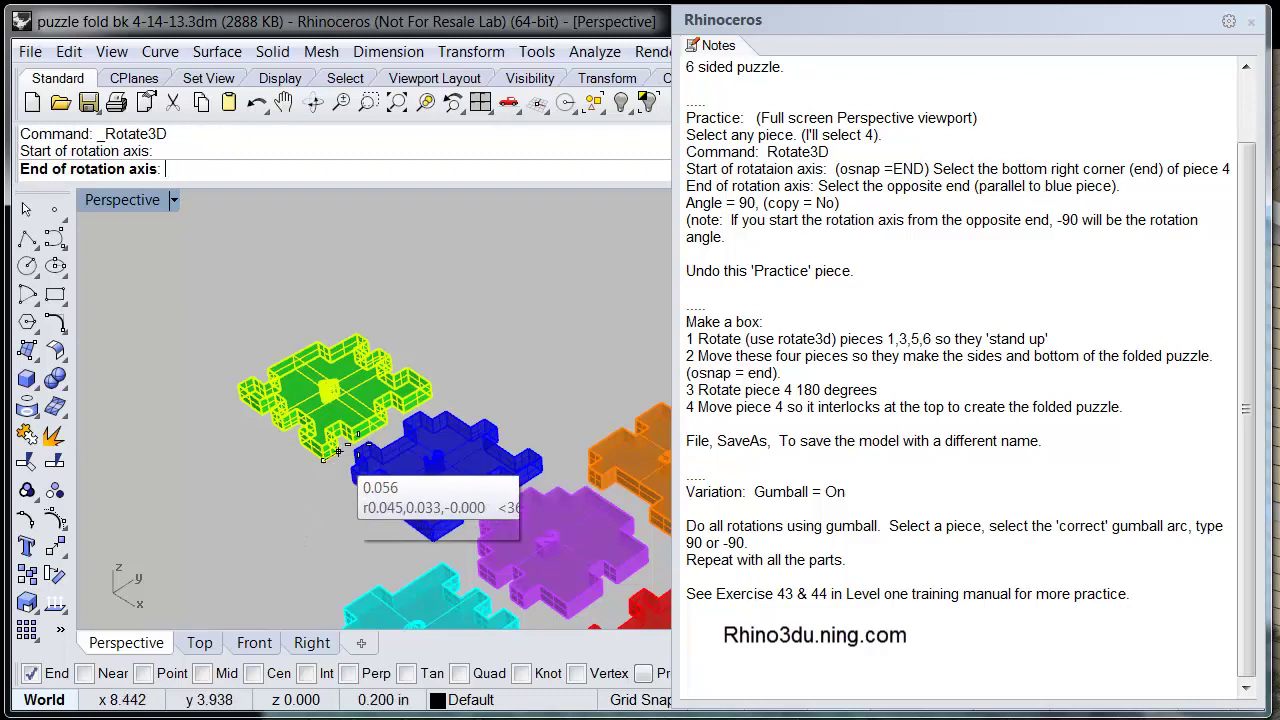
pyautogui.click(431, 397)
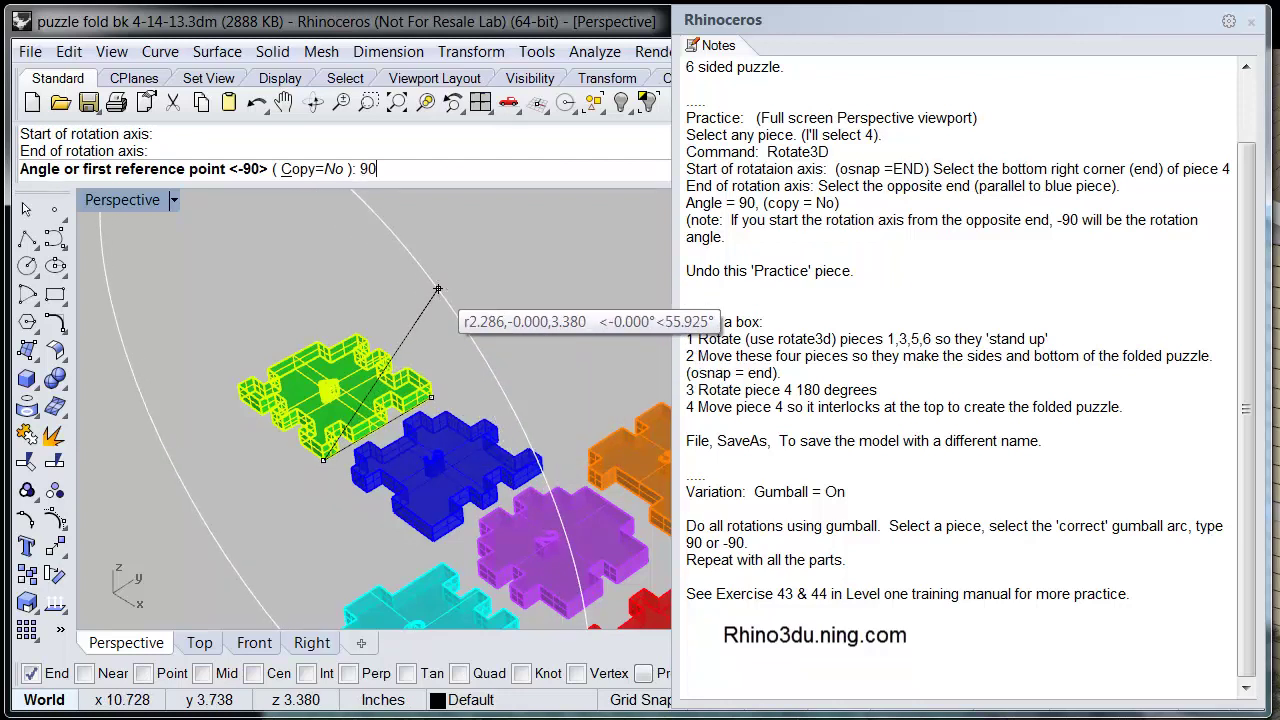
pyautogui.press('Return')
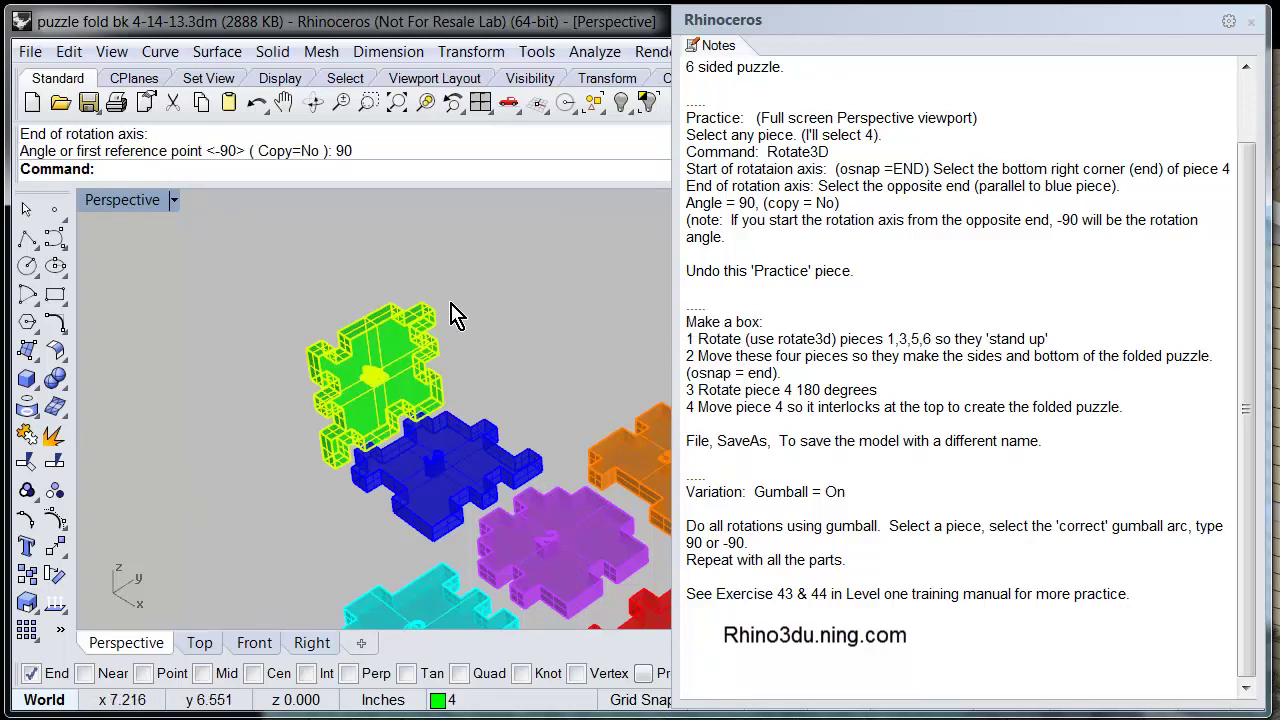
pyautogui.press('Escape')
pyautogui.moveTo(366, 429); pyautogui.dragTo(396, 414, button='right')
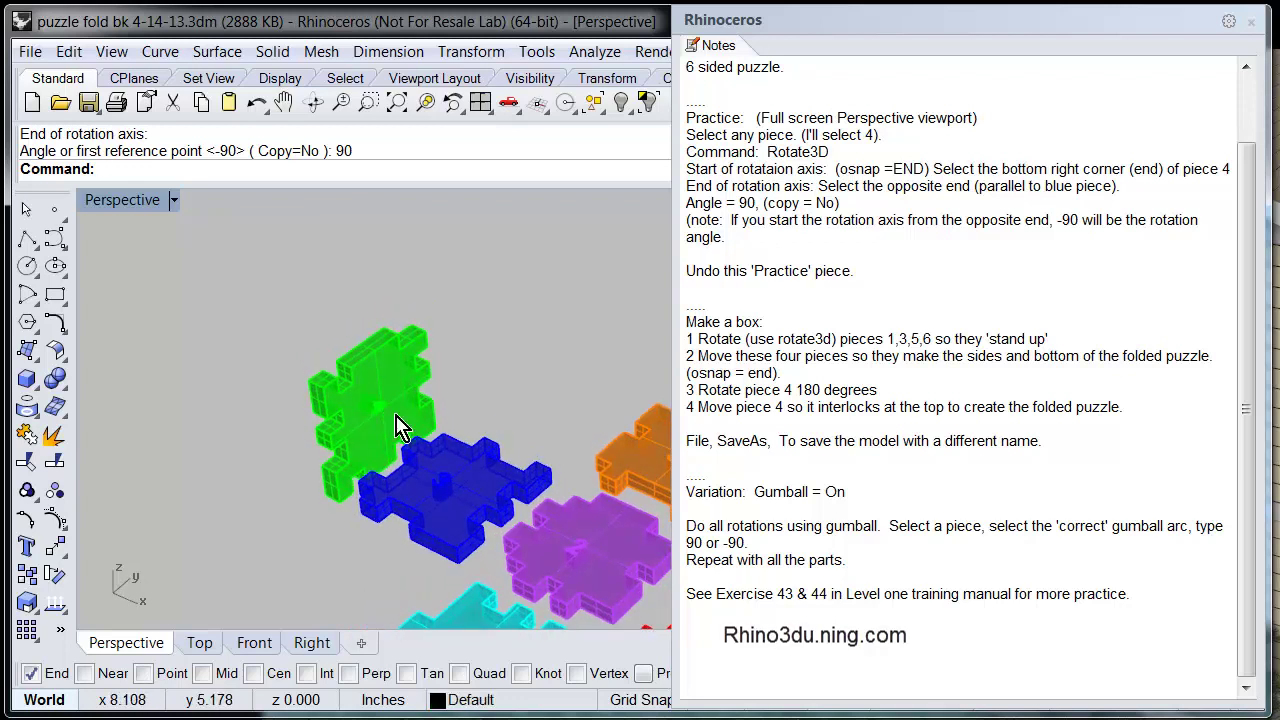
# Undo the practice rotation of the green piece and close the notes
pyautogui.hotkey('ctrl', 'z')
pyautogui.keyDown('shift'); pyautogui.moveTo(428, 534); pyautogui.dragTo(263, 397, button='right'); pyautogui.keyUp('shift')
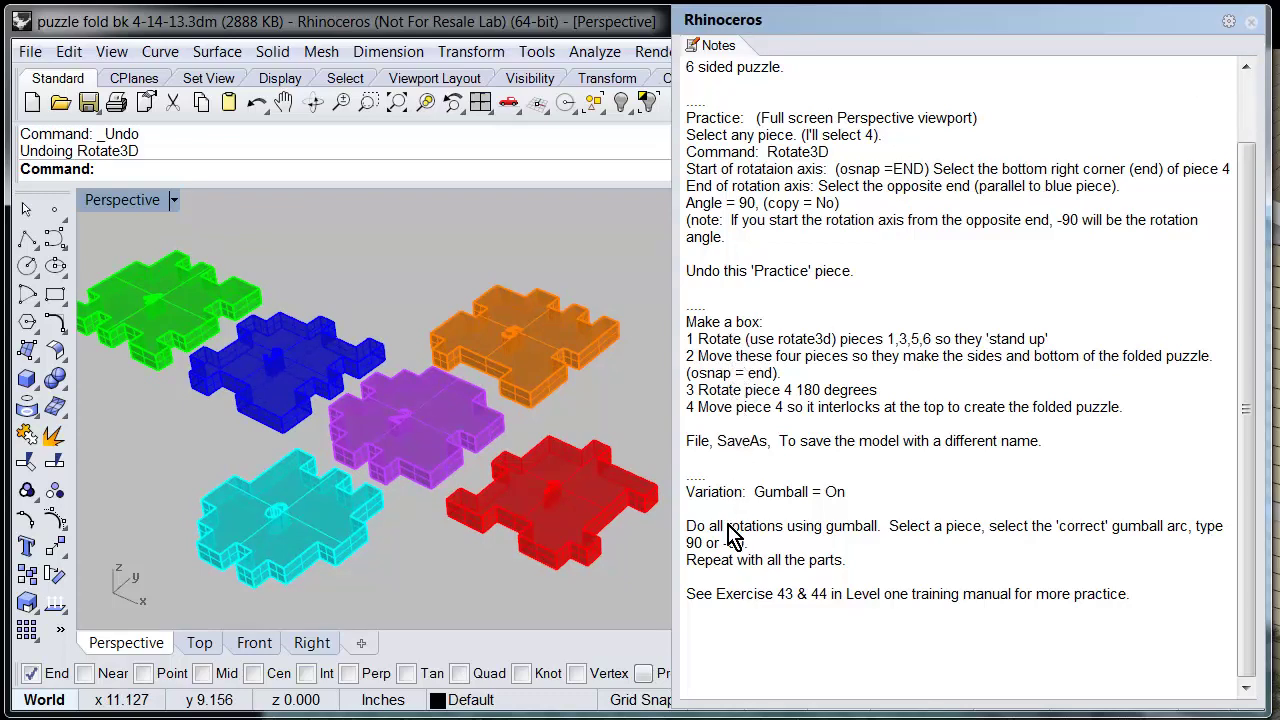
pyautogui.click(1252, 22)
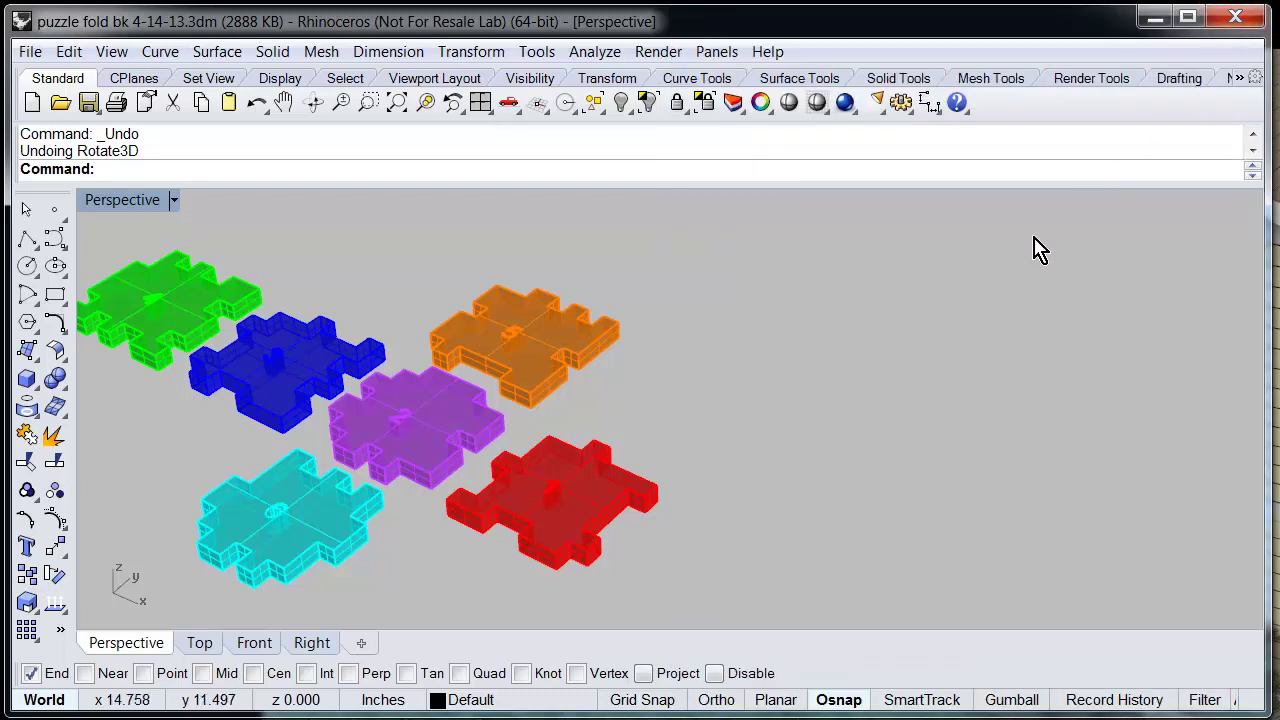
# Stand the red piece upright by rotating it 90 degrees with Rotate3D about its edge facing the purple piece
pyautogui.keyDown('shift'); pyautogui.moveTo(857, 323); pyautogui.dragTo(977, 326, button='right'); pyautogui.keyUp('shift')
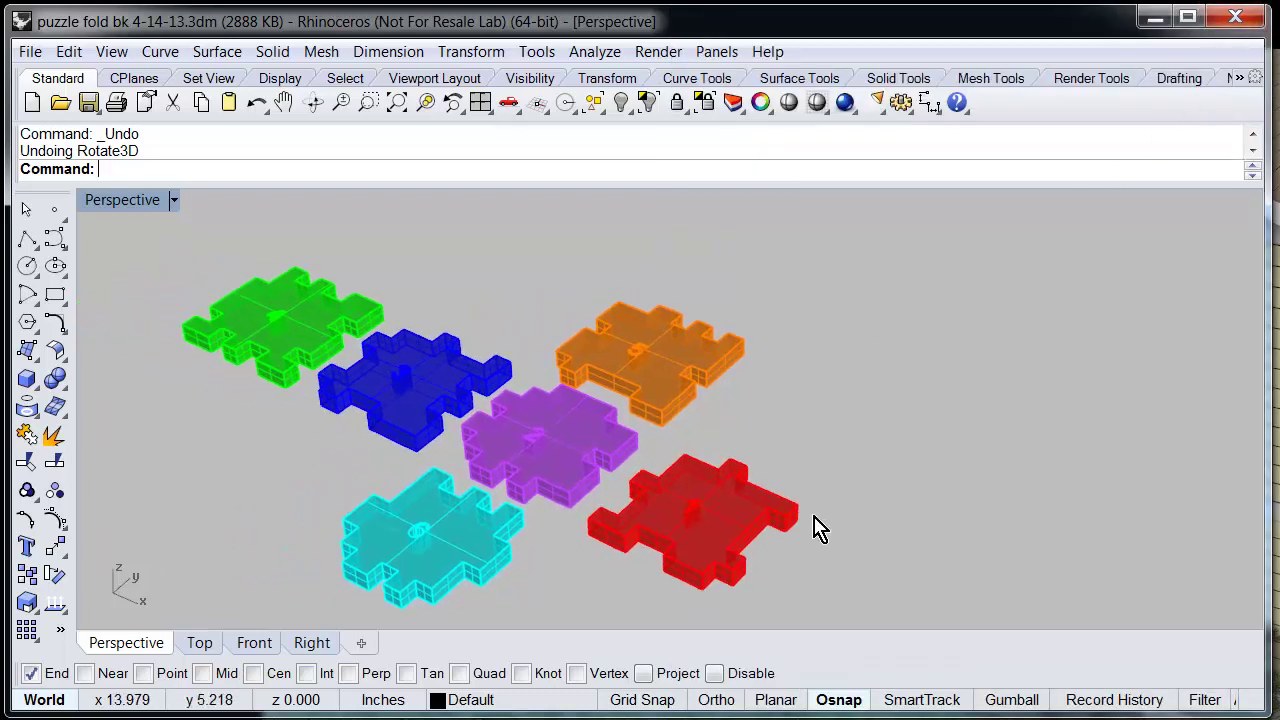
pyautogui.scroll(3, 678, 544)
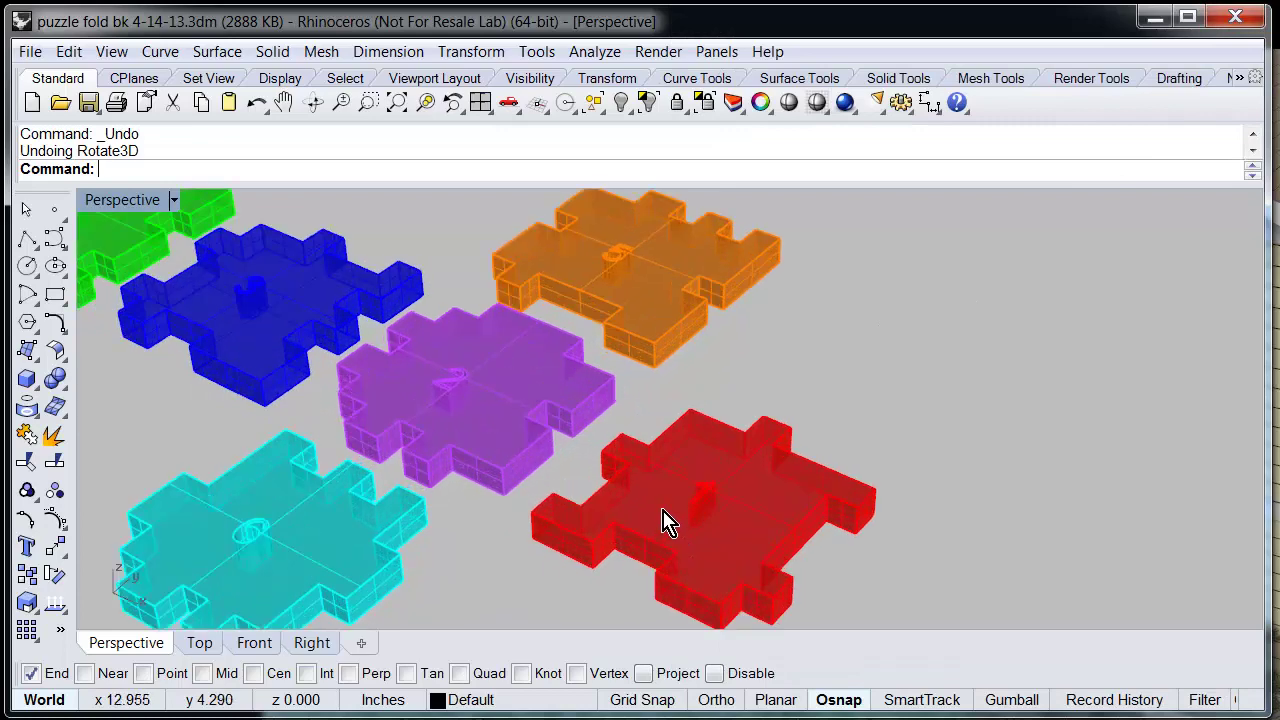
pyautogui.click(668, 483)
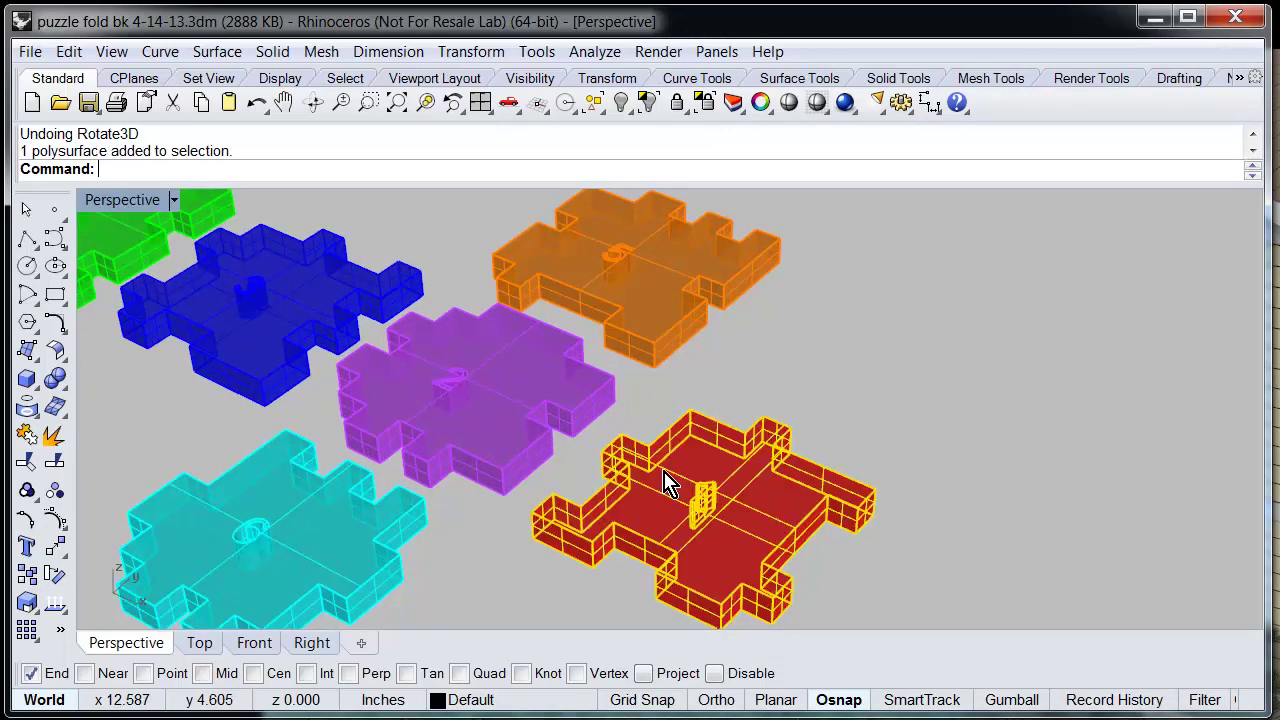
pyautogui.click(480, 52)
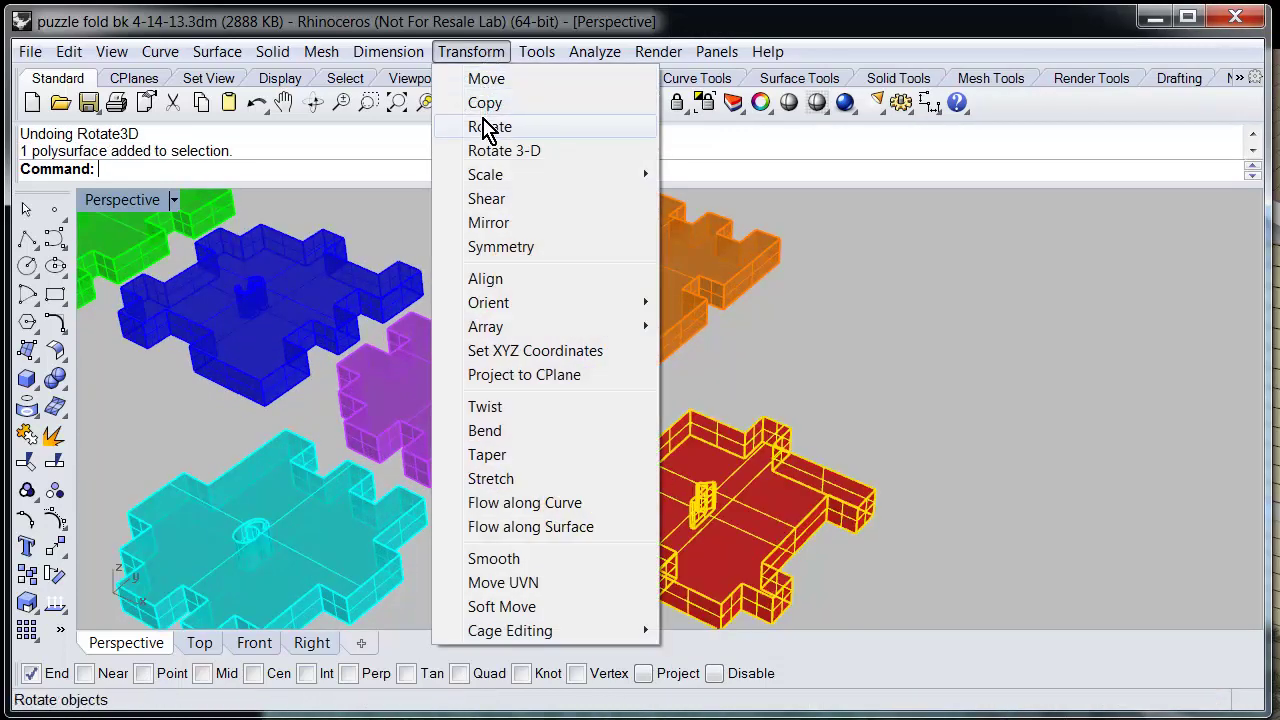
pyautogui.click(490, 152)
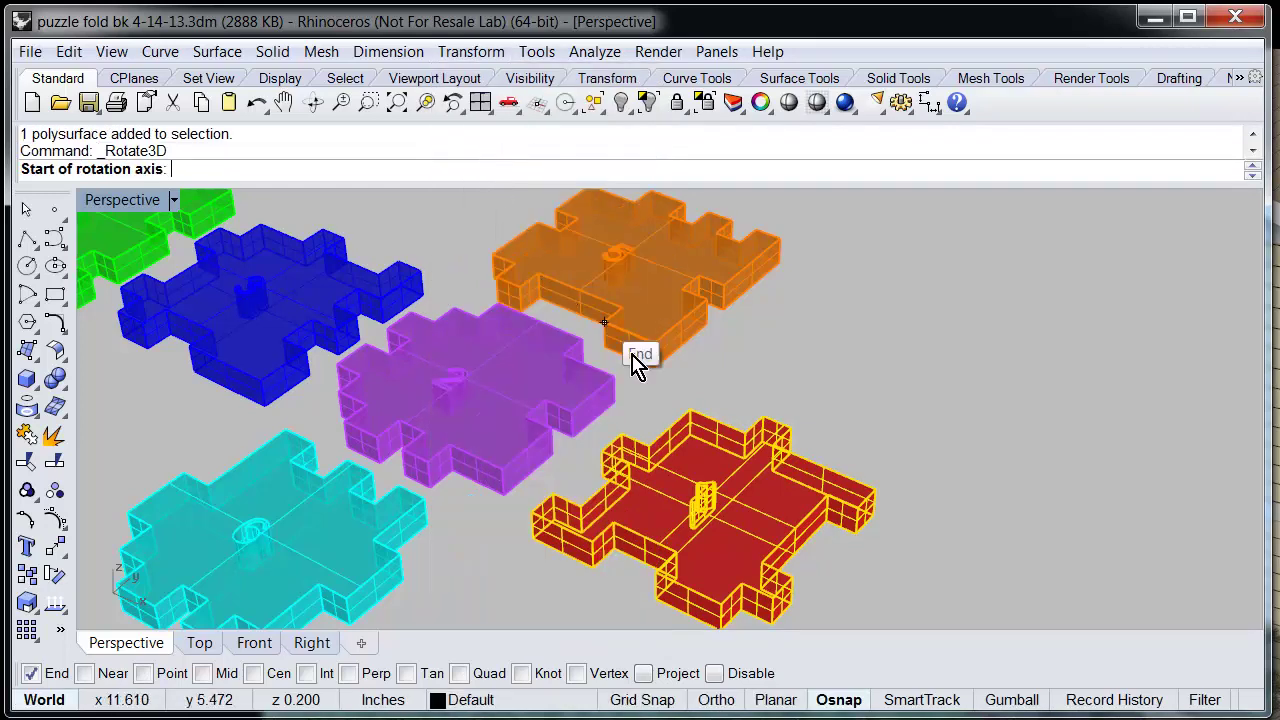
pyautogui.click(622, 434)
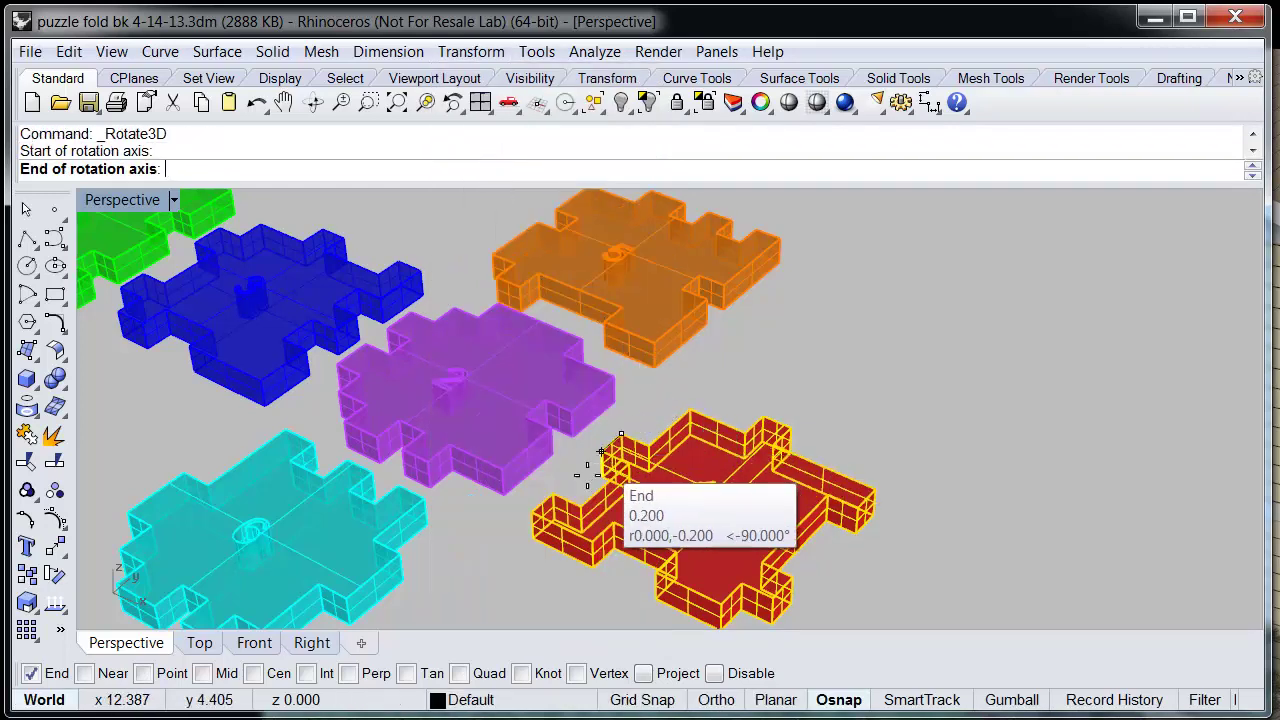
pyautogui.click(531, 514)
pyautogui.write('90')
pyautogui.press('Return')
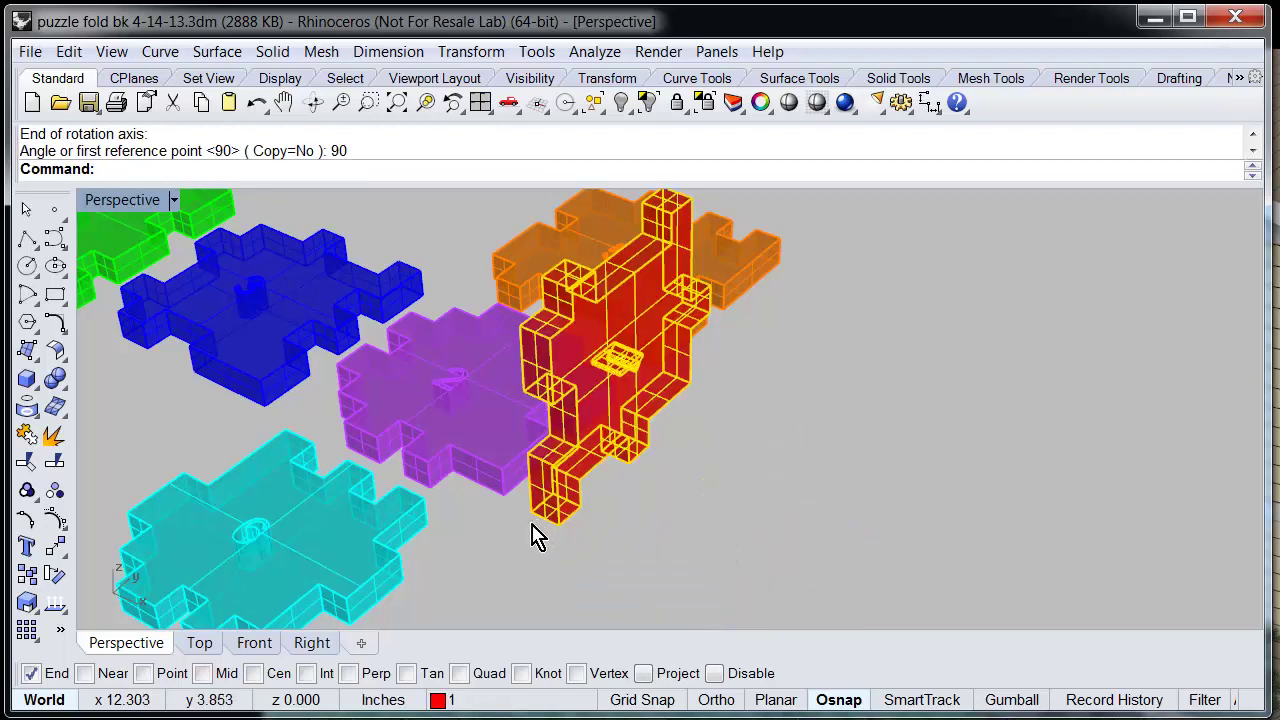
# Rotate the cyan piece 90 degrees with Rotate3D about its outer edge facing the purple piece
pyautogui.click(350, 527)
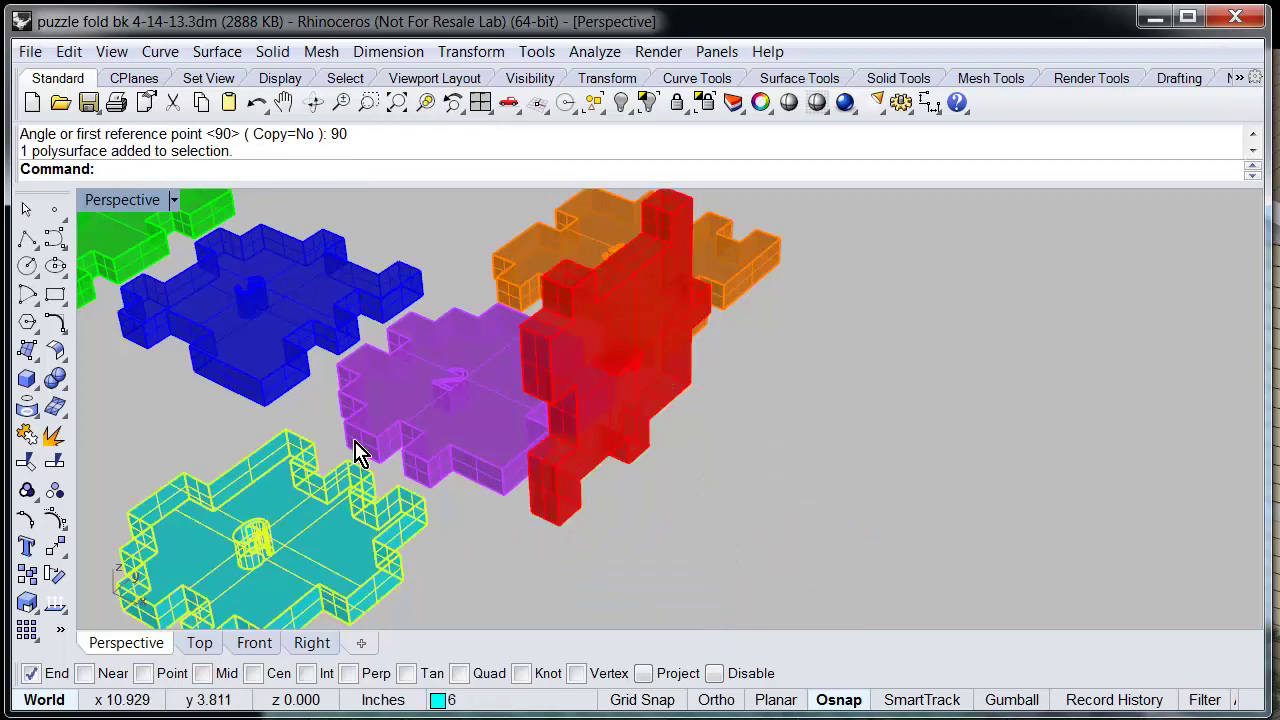
pyautogui.click(470, 52)
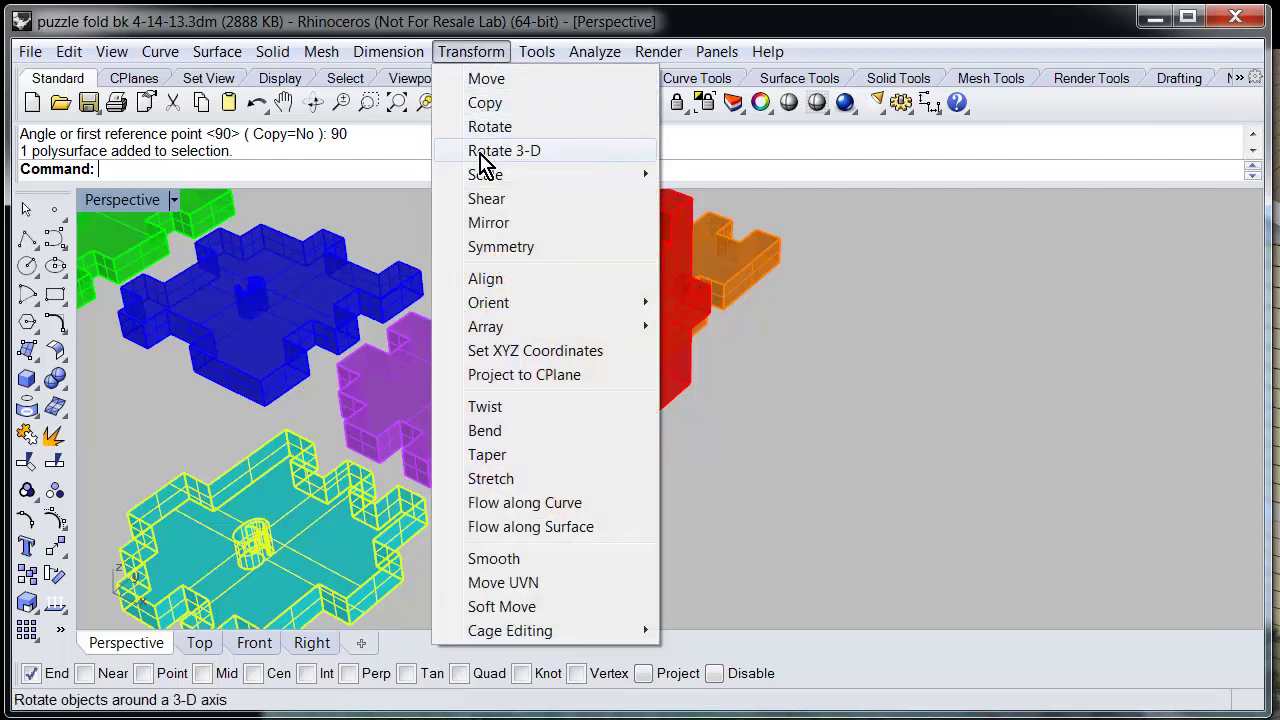
pyautogui.click(482, 151)
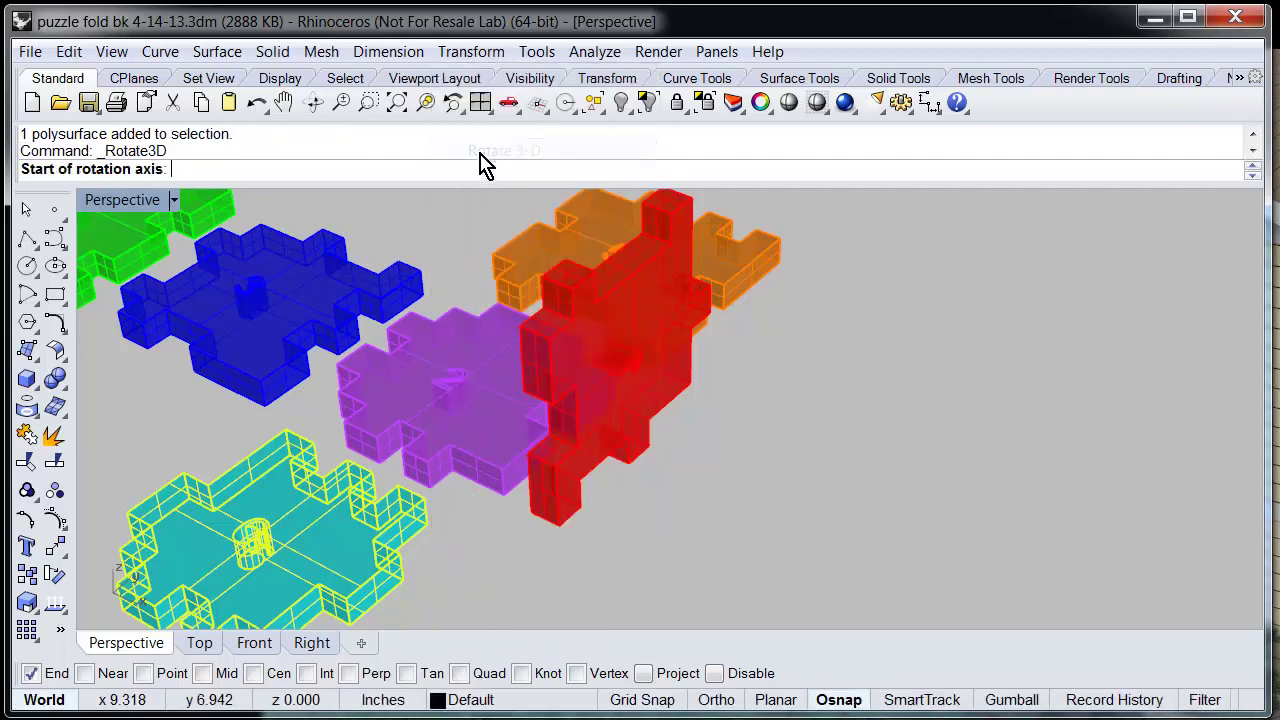
pyautogui.click(423, 498)
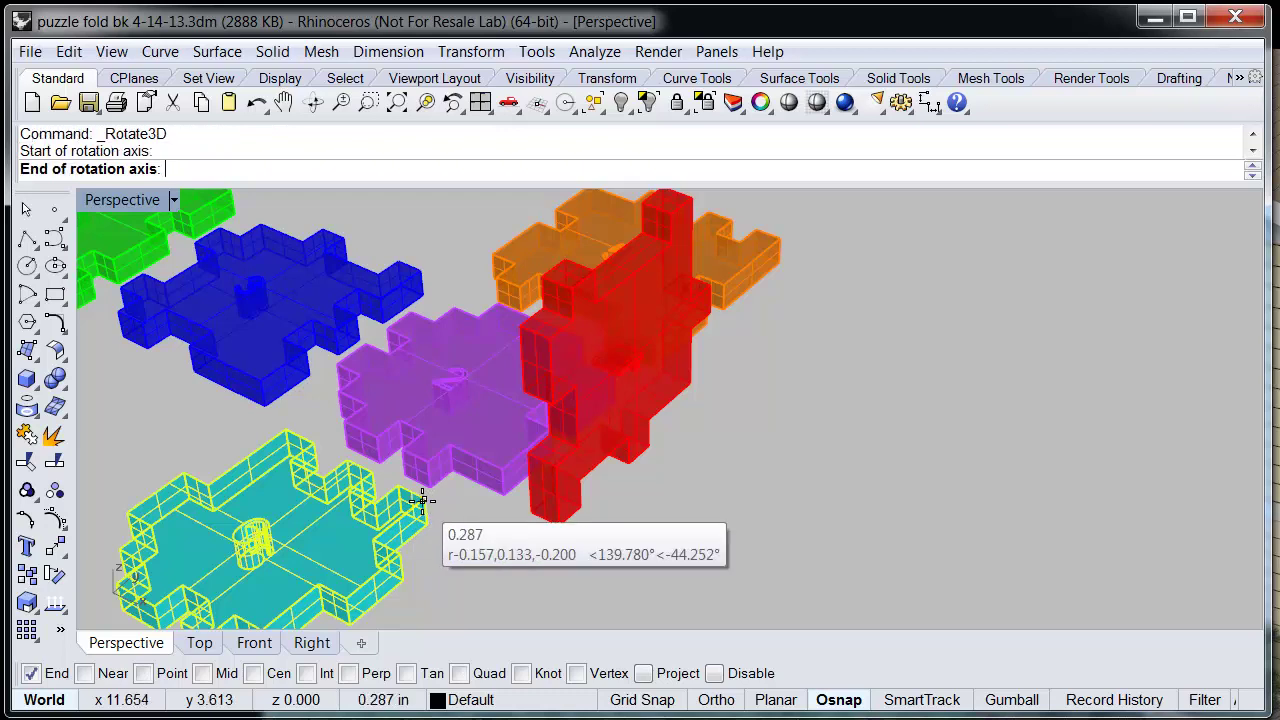
pyautogui.click(286, 432)
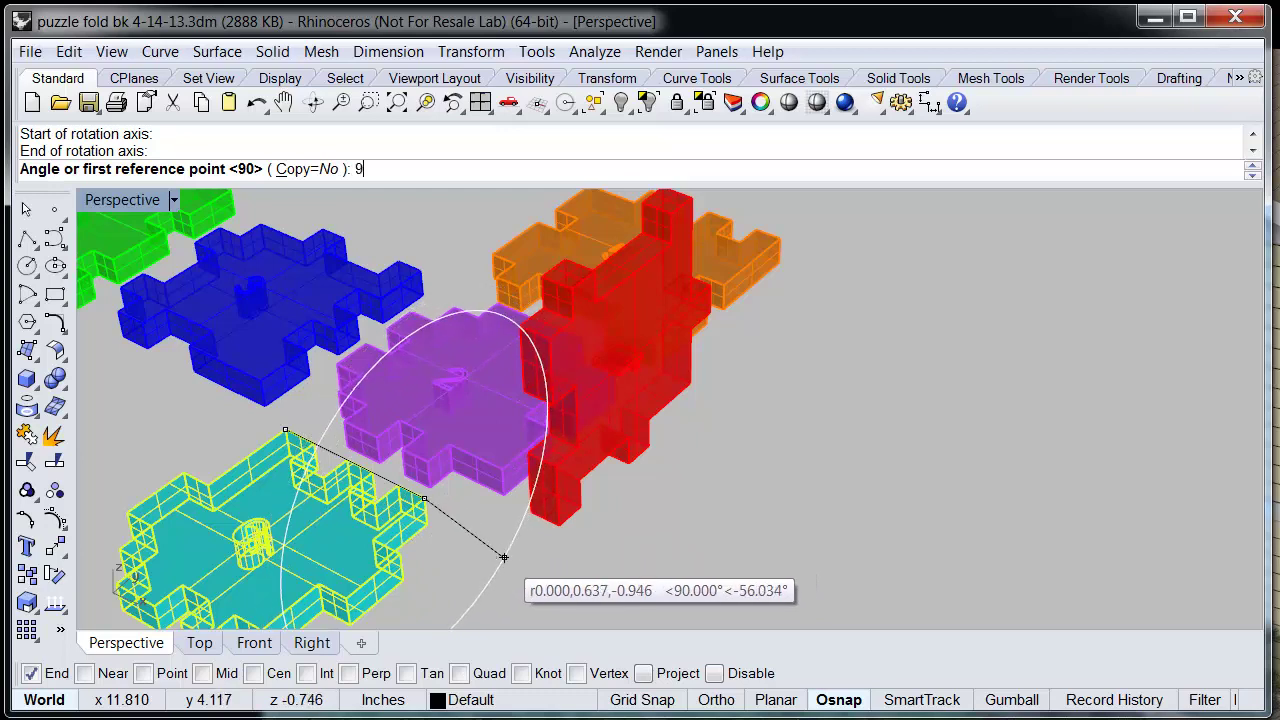
pyautogui.press('Return')
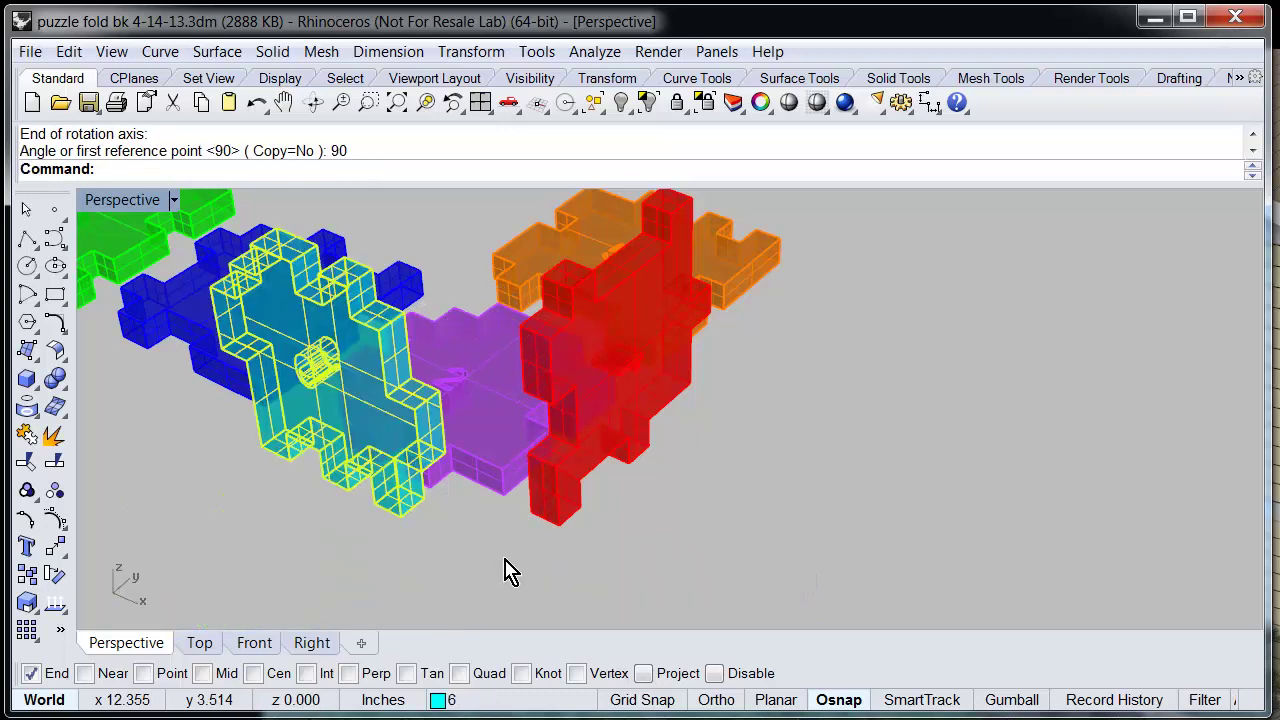
pyautogui.moveTo(331, 480); pyautogui.dragTo(454, 469, button='right')
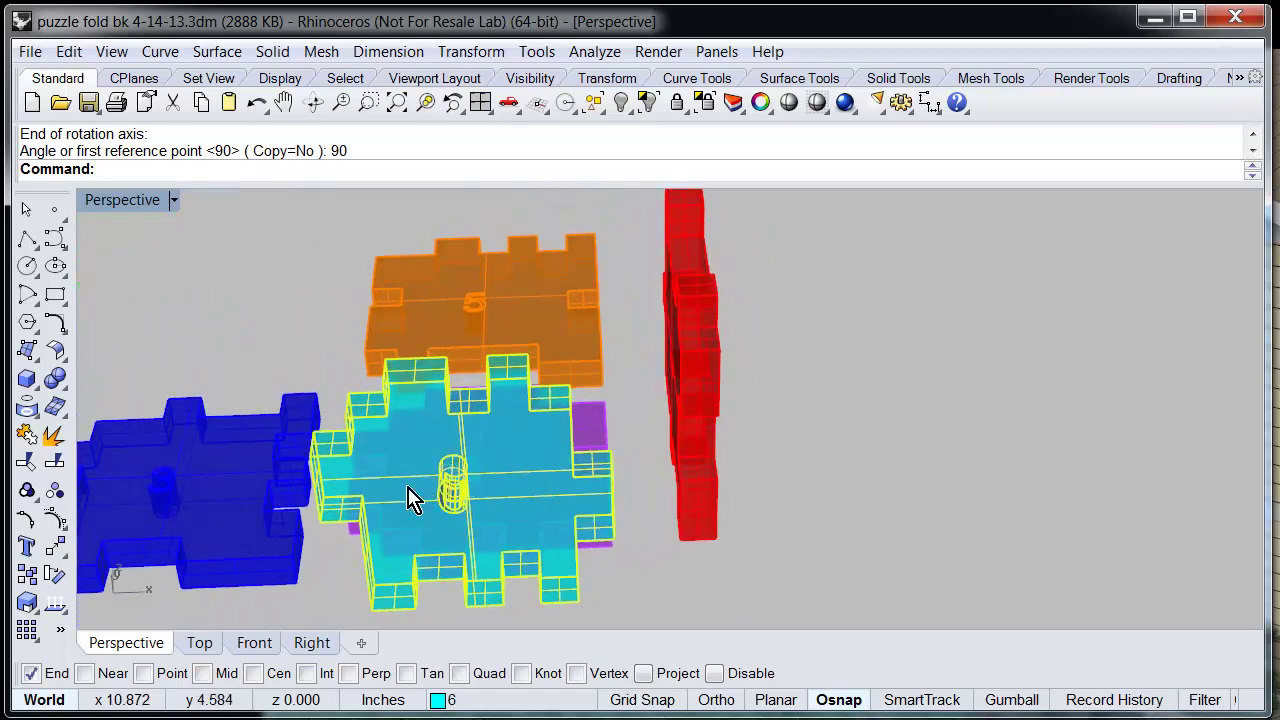
# Undo the last 3D rotation, and stand the blue piece upright with Rotate3D about its edge facing the purple piece
pyautogui.hotkey('ctrl', 'z')
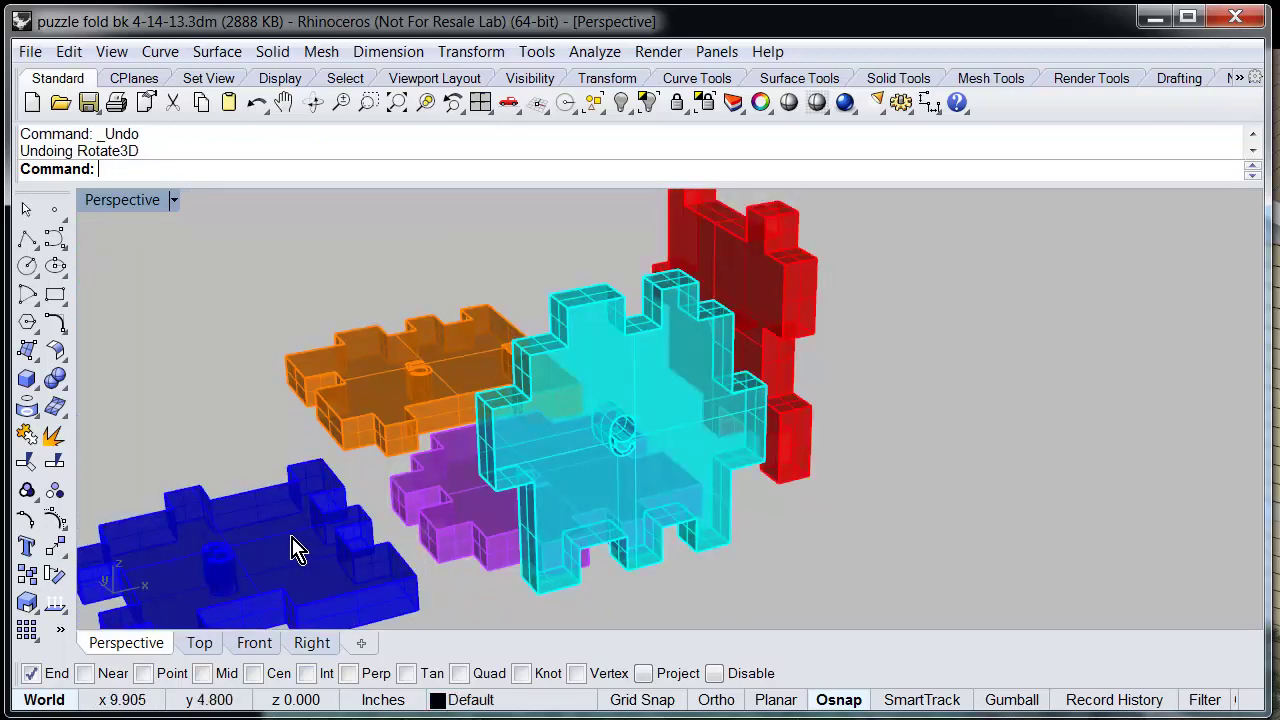
pyautogui.click(292, 548)
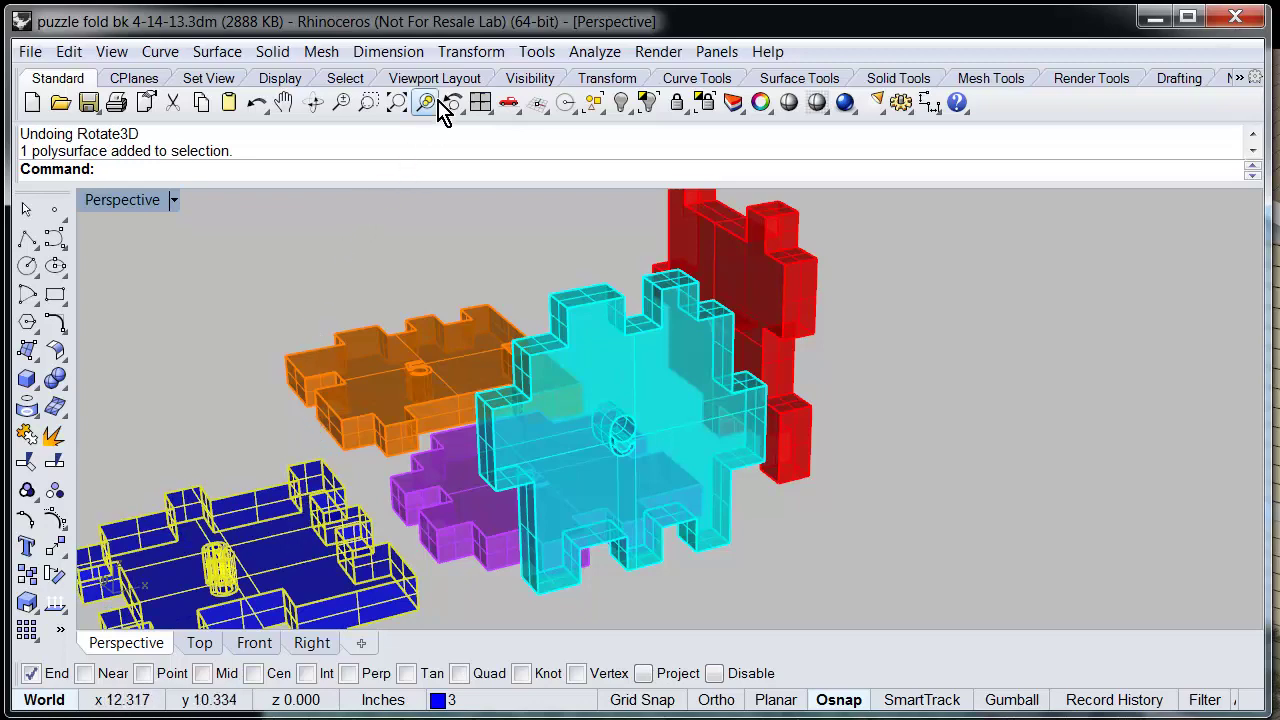
pyautogui.click(468, 52)
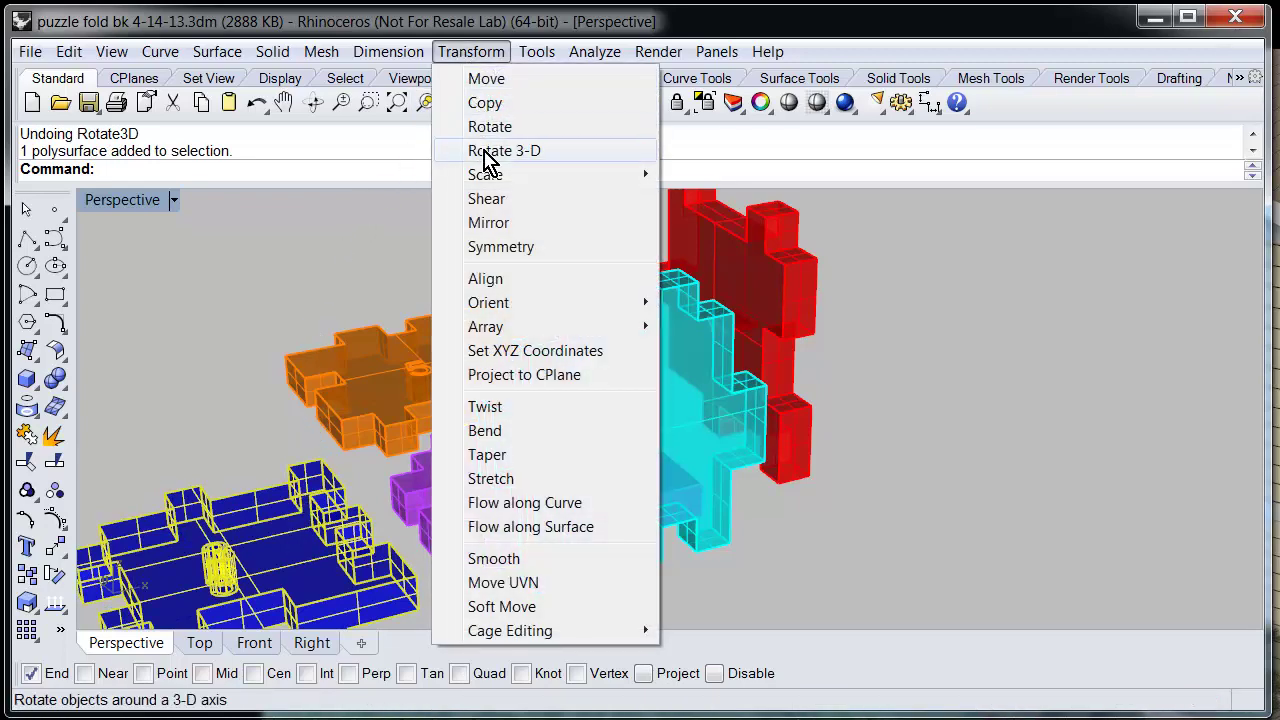
pyautogui.click(486, 155)
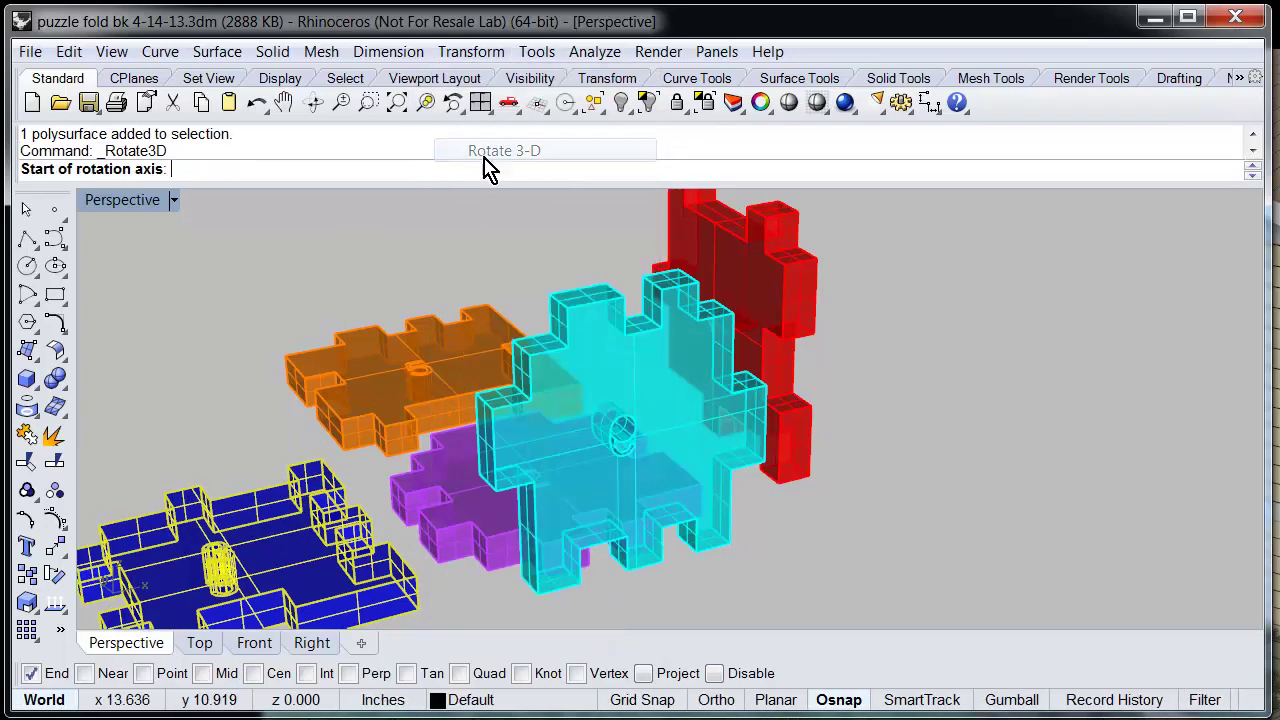
pyautogui.click(417, 578)
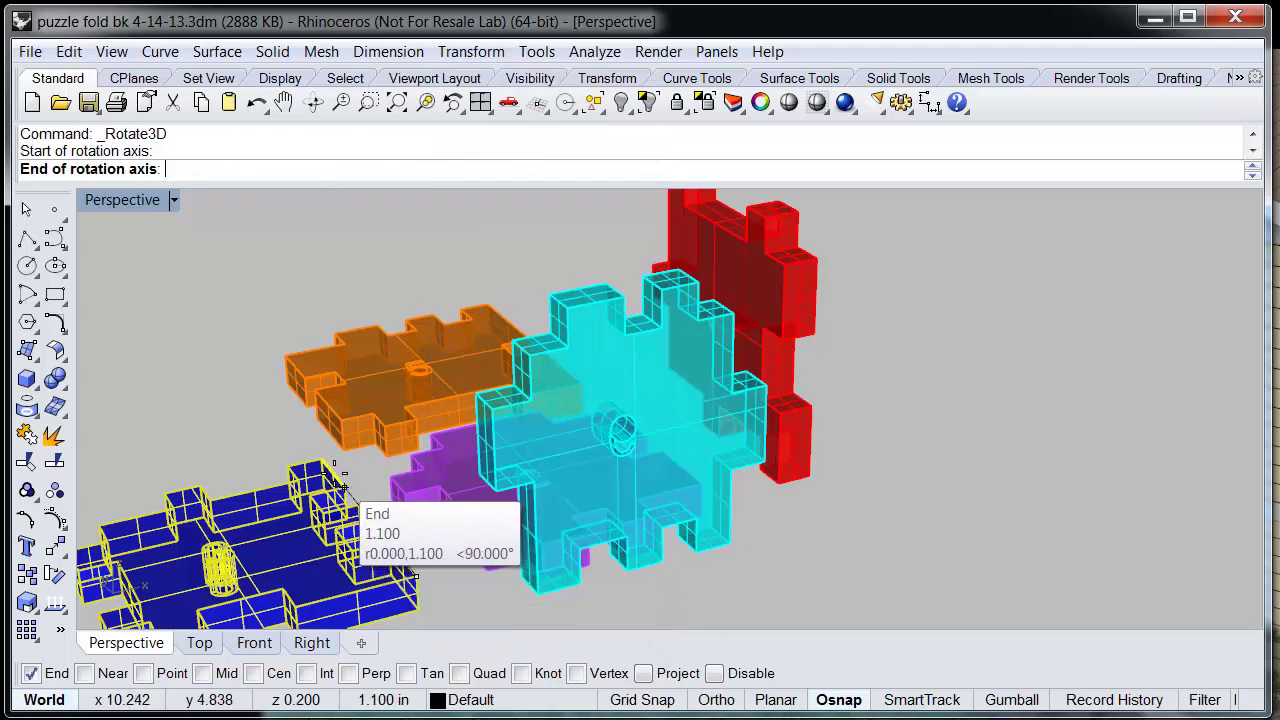
pyautogui.click(323, 458)
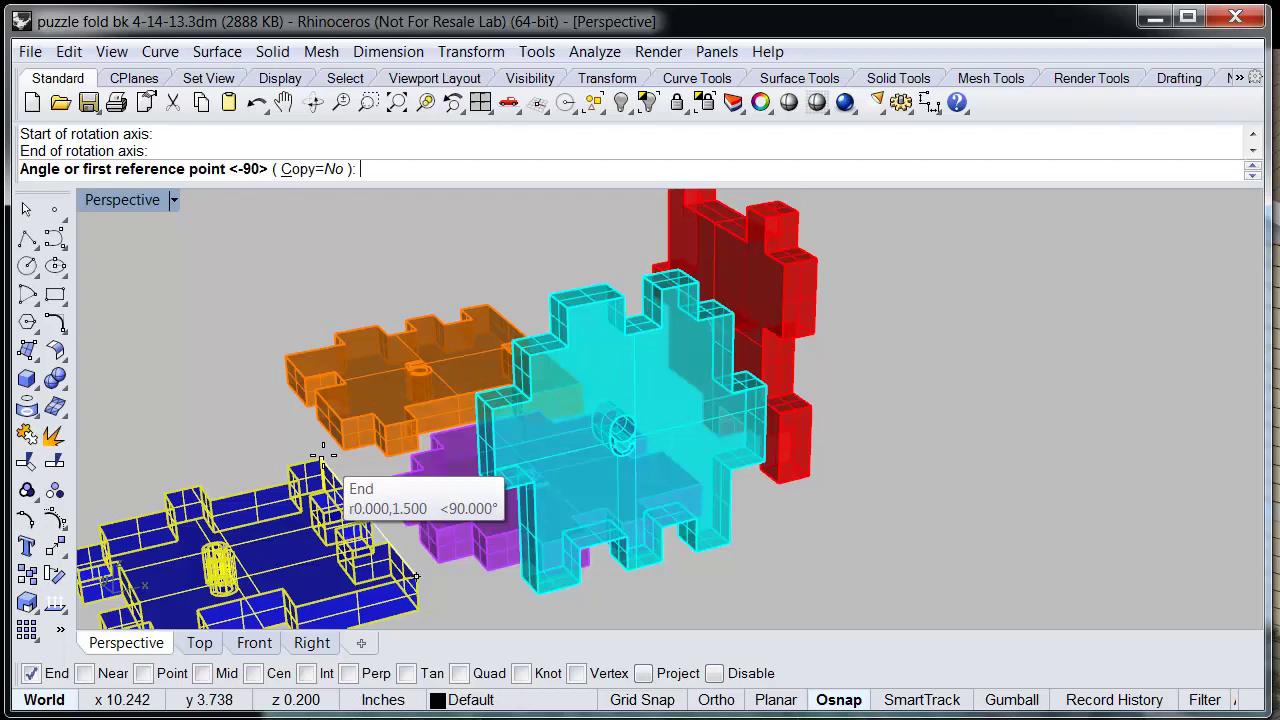
pyautogui.press('Return')
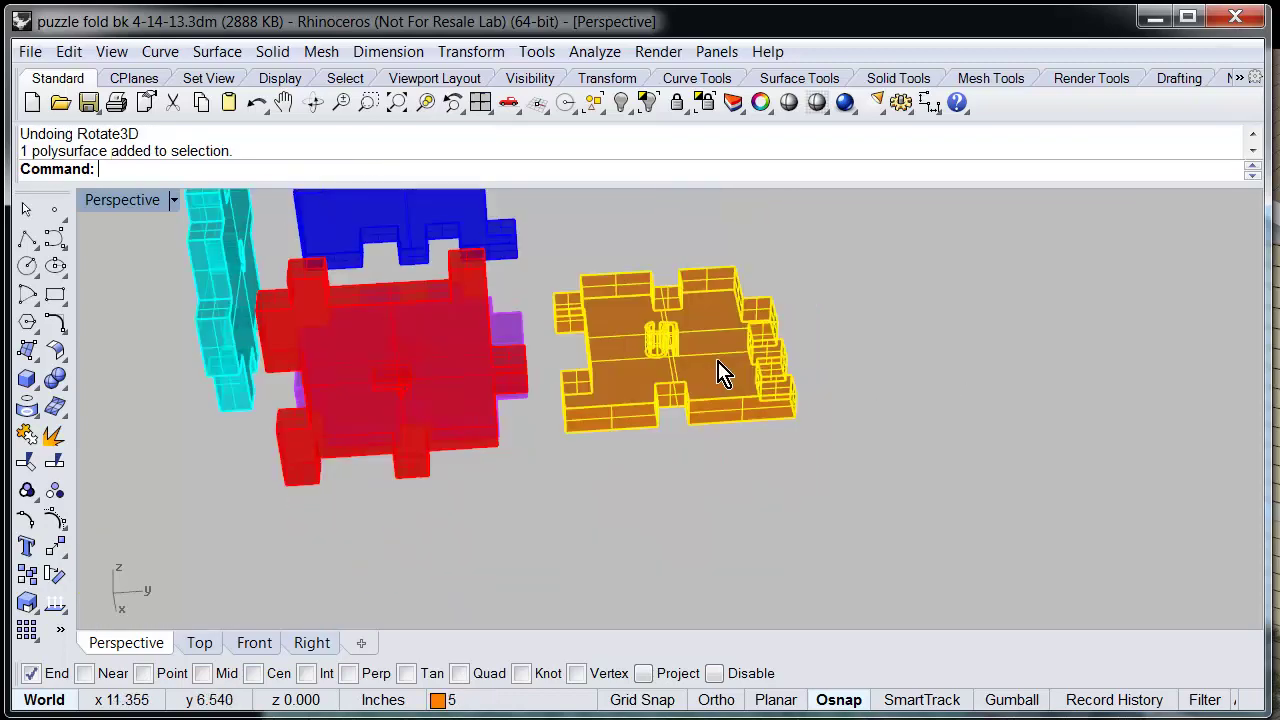
# Stand the orange piece upright by rotating it -90 degrees with Rotate3D about its edge facing the purple piece
pyautogui.moveTo(723, 373); pyautogui.dragTo(776, 287, button='right')
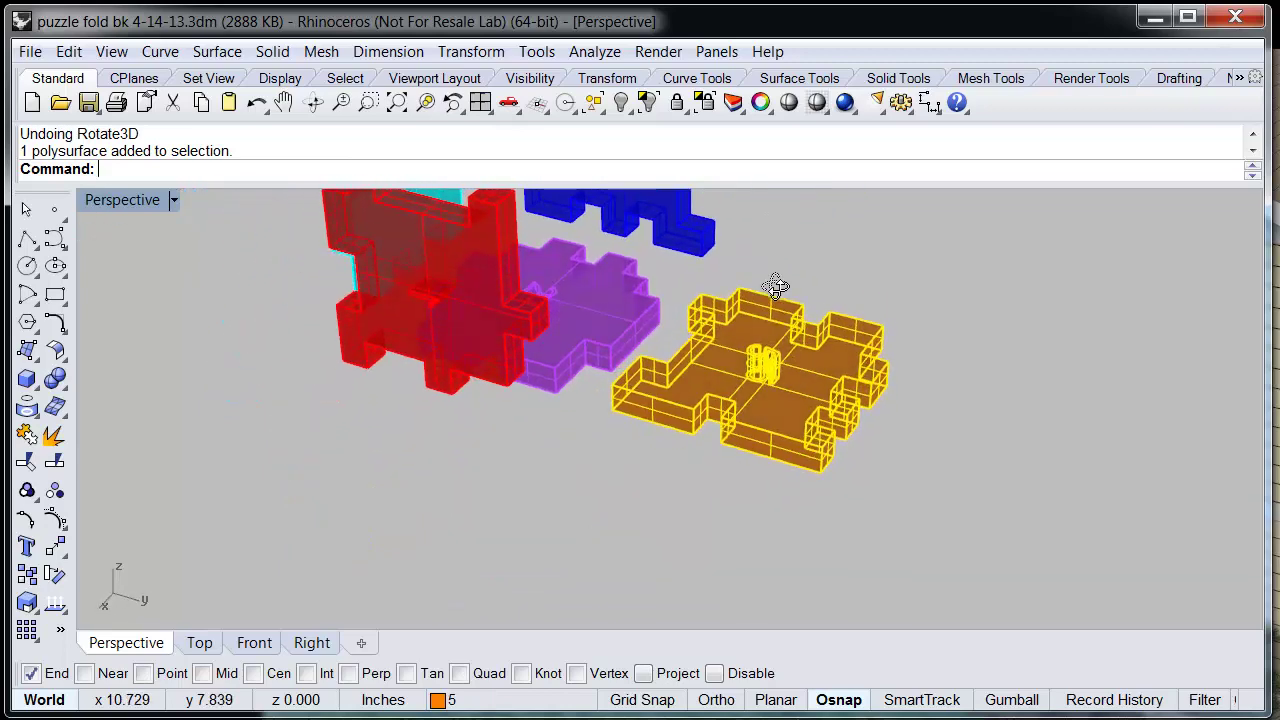
pyautogui.rightClick(735, 148)
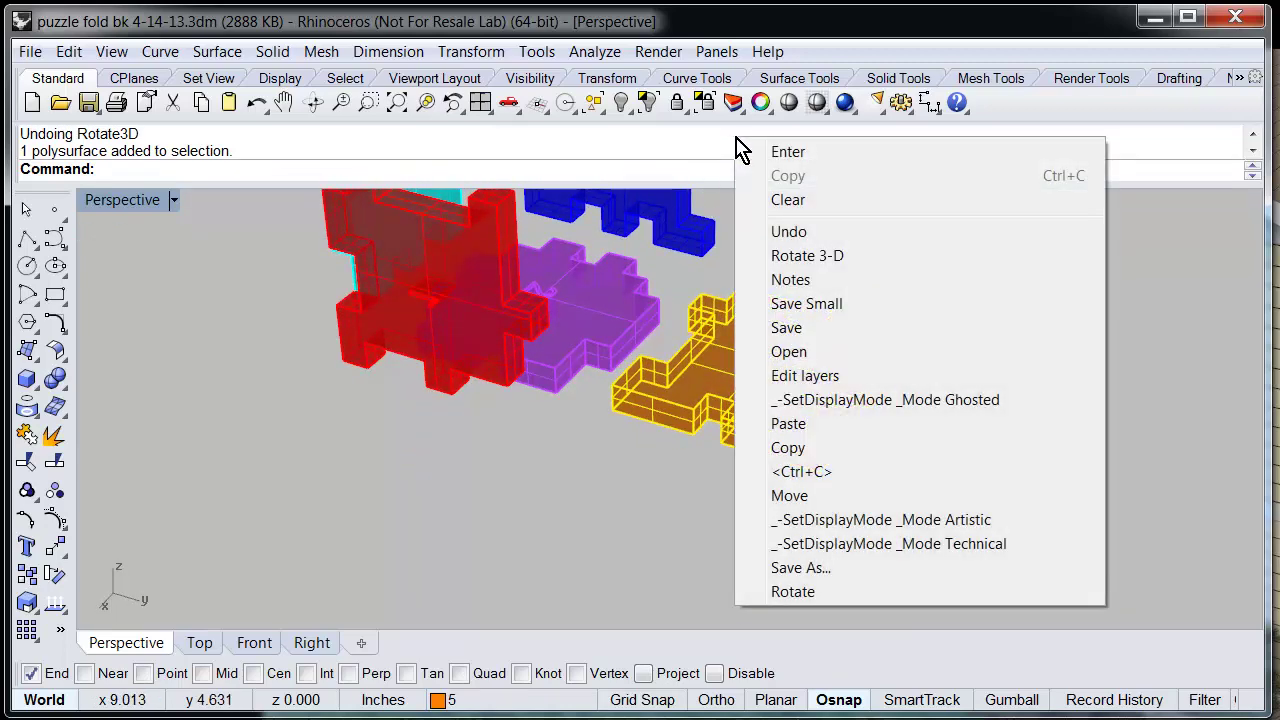
pyautogui.click(806, 256)
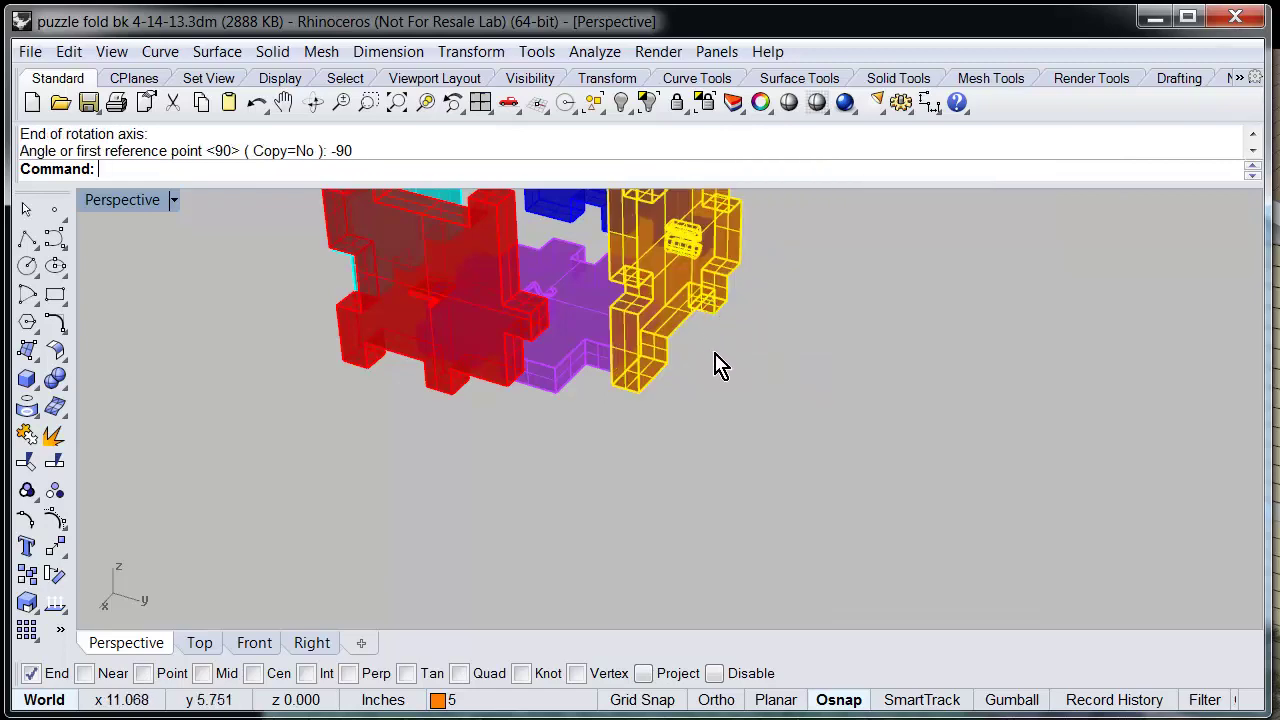
# Move the red piece by its lower outer corner onto the purple base's matching outer corner, using End snaps
pyautogui.moveTo(510, 358); pyautogui.dragTo(715, 375, button='right')
pyautogui.keyDown('shift'); pyautogui.moveTo(534, 409); pyautogui.dragTo(793, 343, button='right'); pyautogui.keyUp('shift')
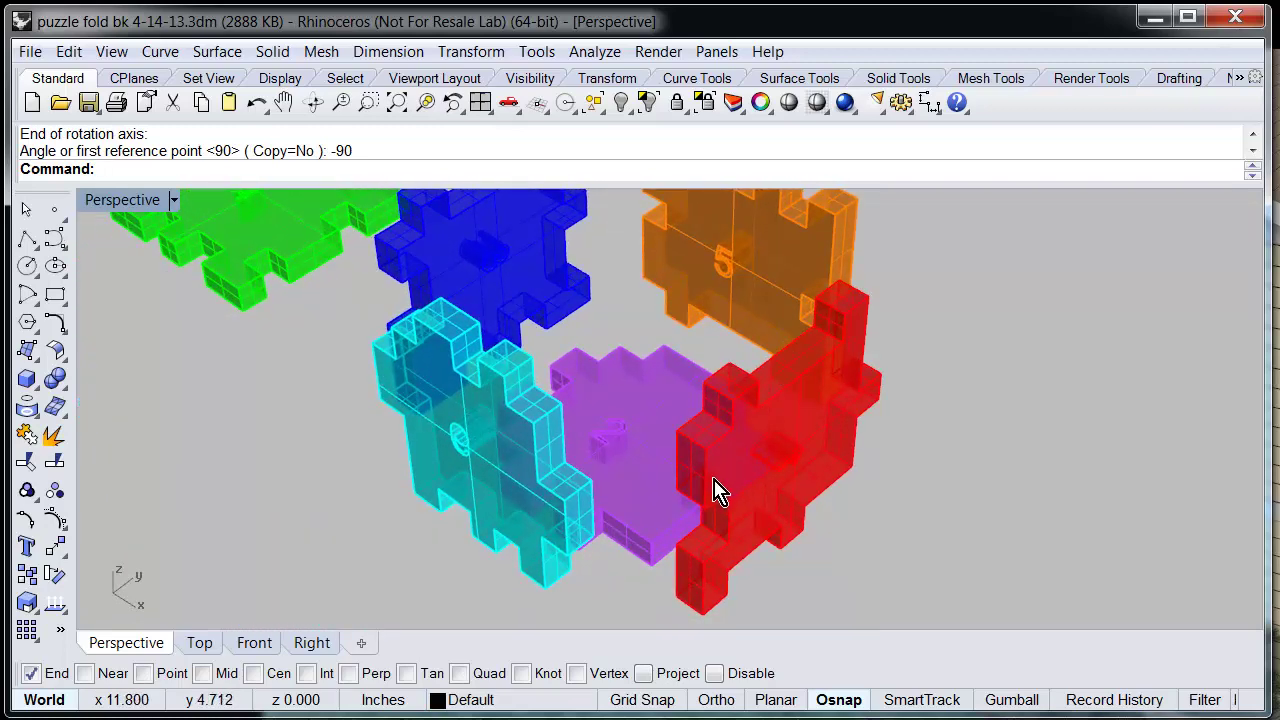
pyautogui.moveTo(718, 490); pyautogui.dragTo(800, 443, button='right')
pyautogui.click(808, 408)
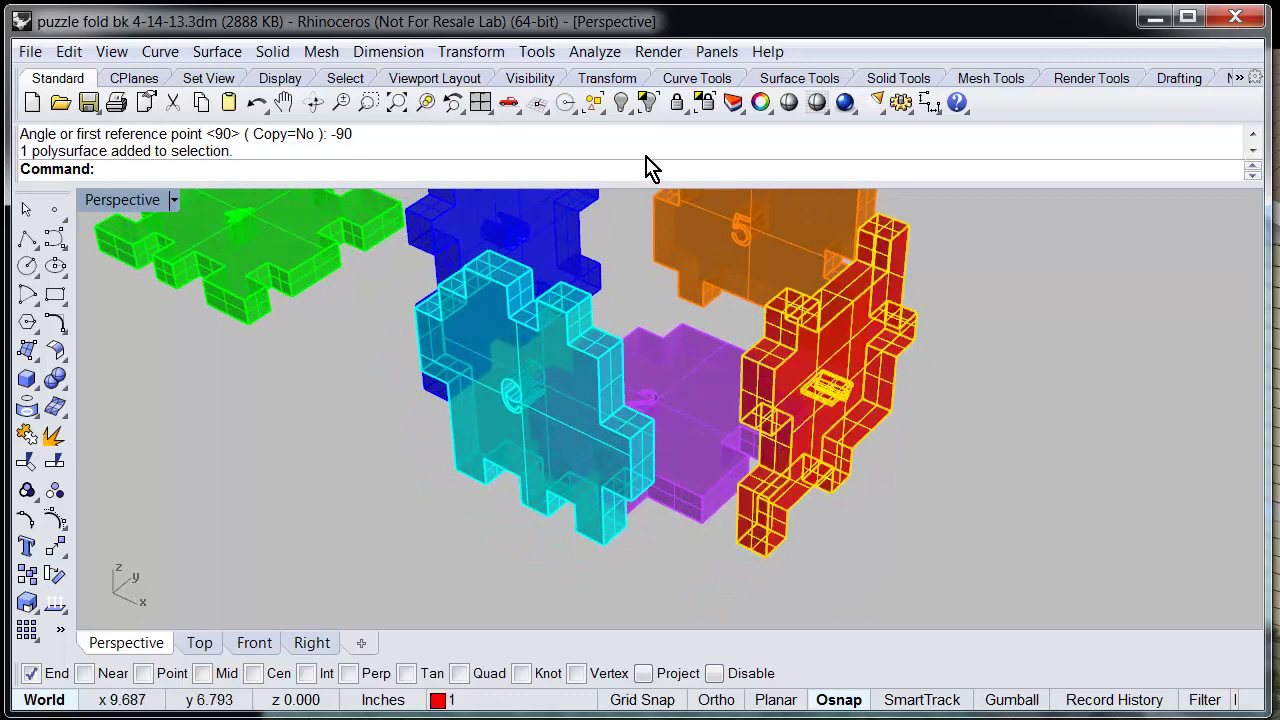
pyautogui.click(471, 56)
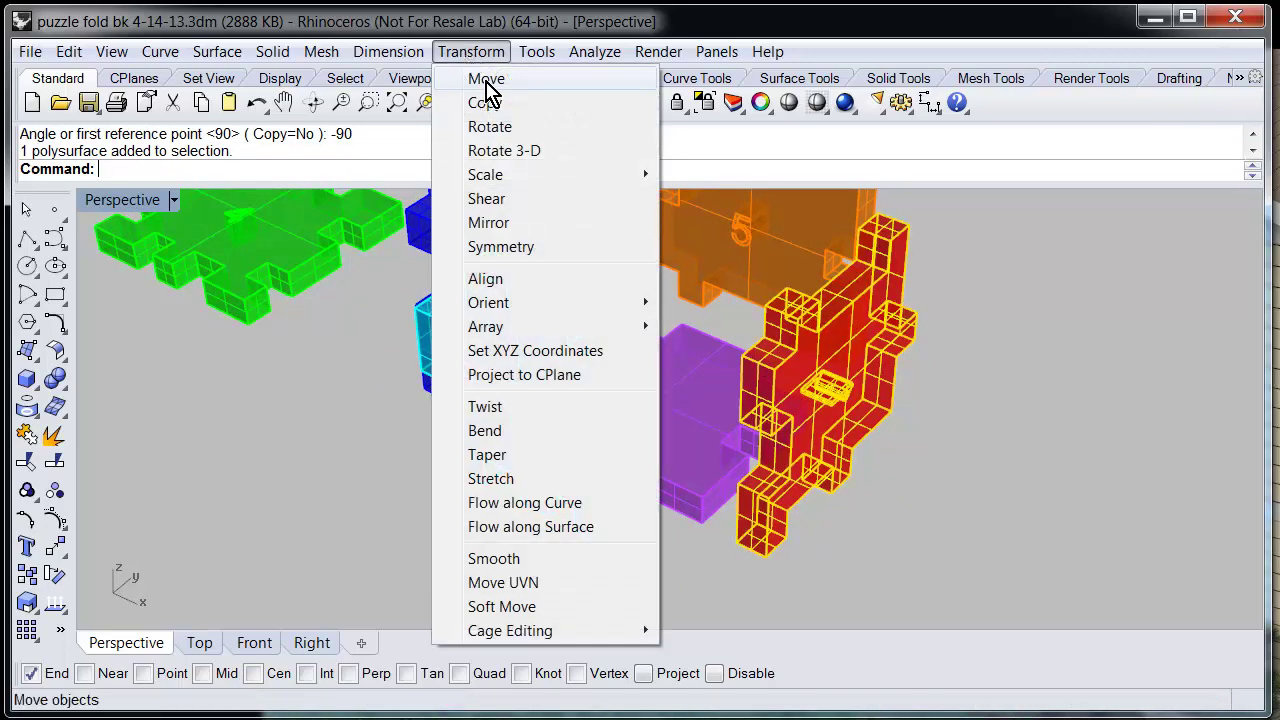
pyautogui.click(487, 79)
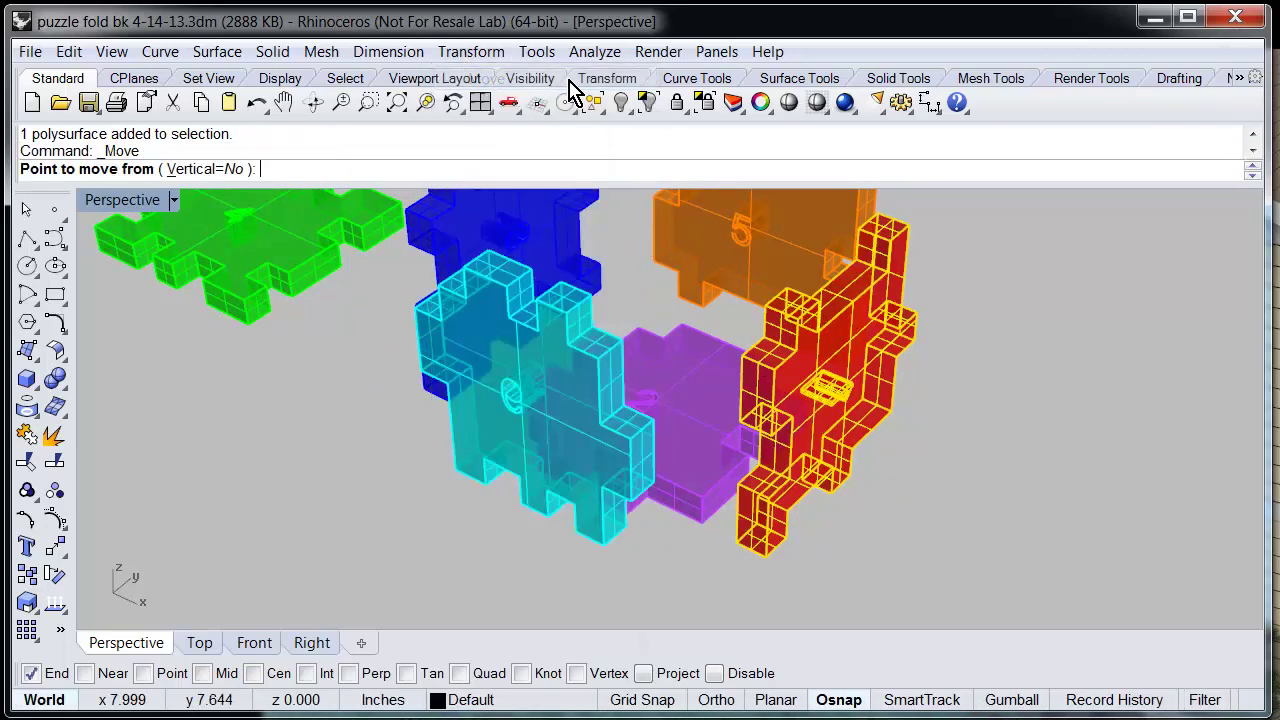
pyautogui.click(787, 537)
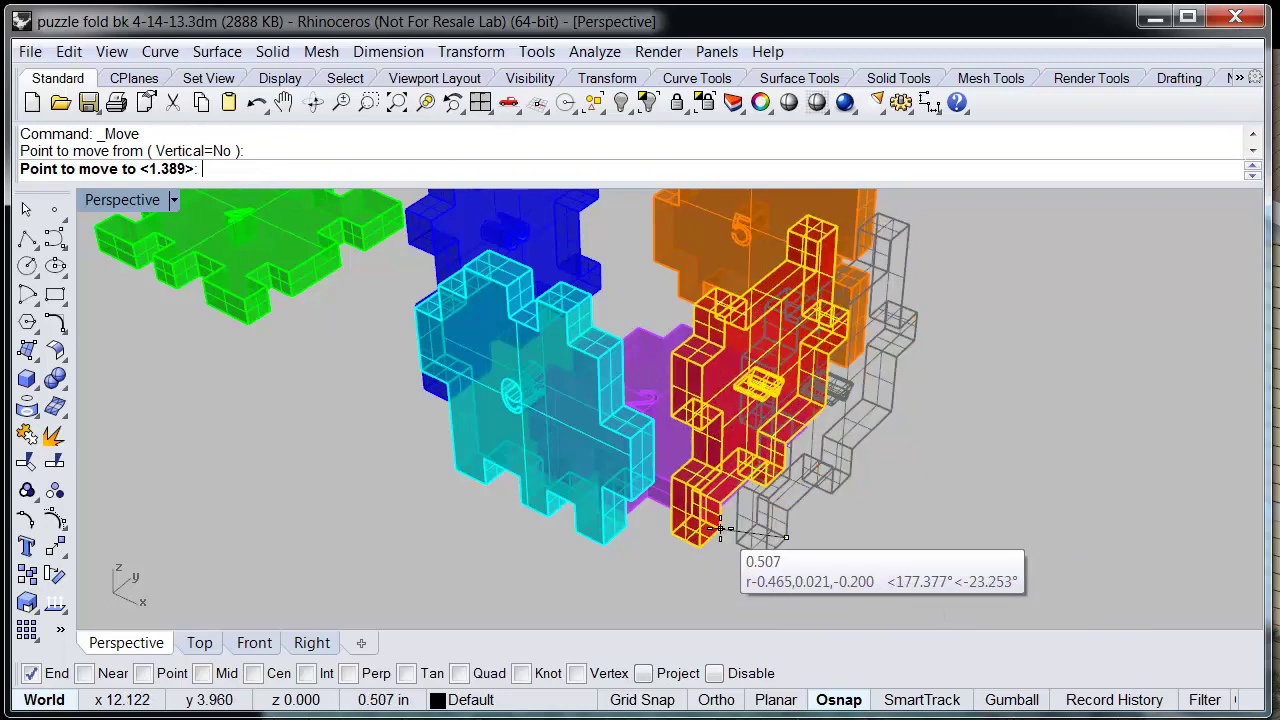
pyautogui.click(700, 527)
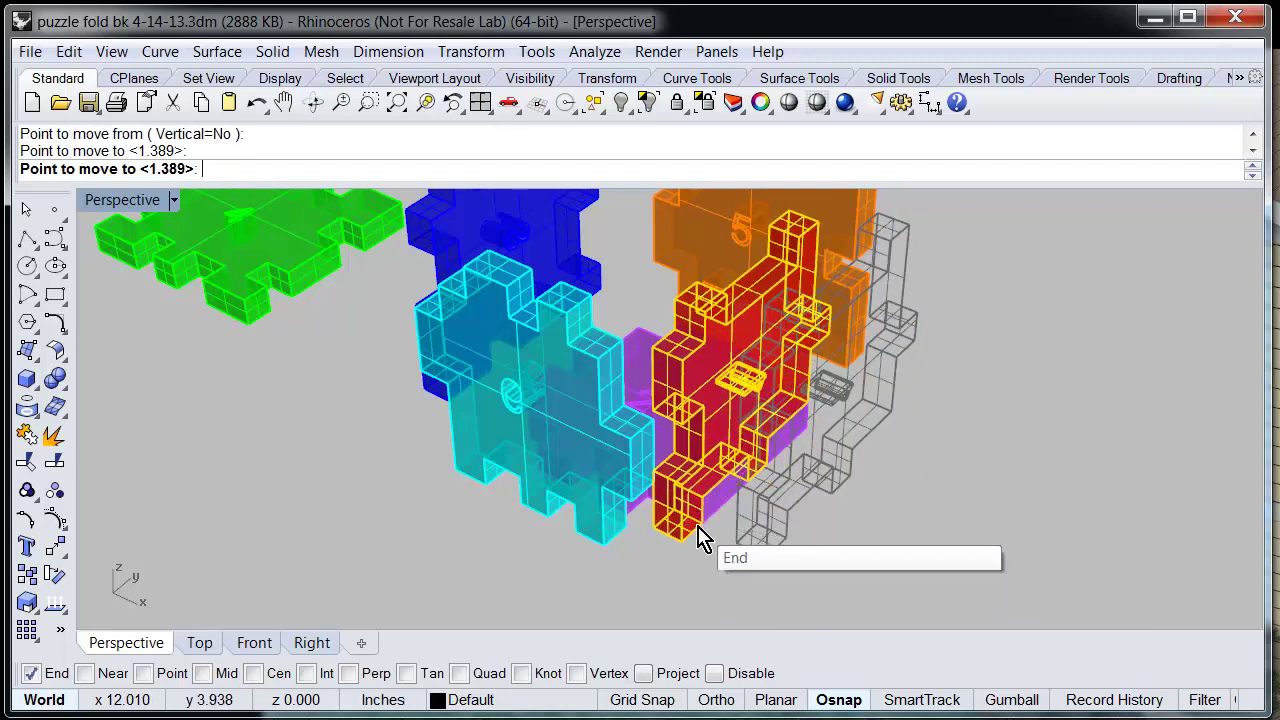
pyautogui.click(806, 537)
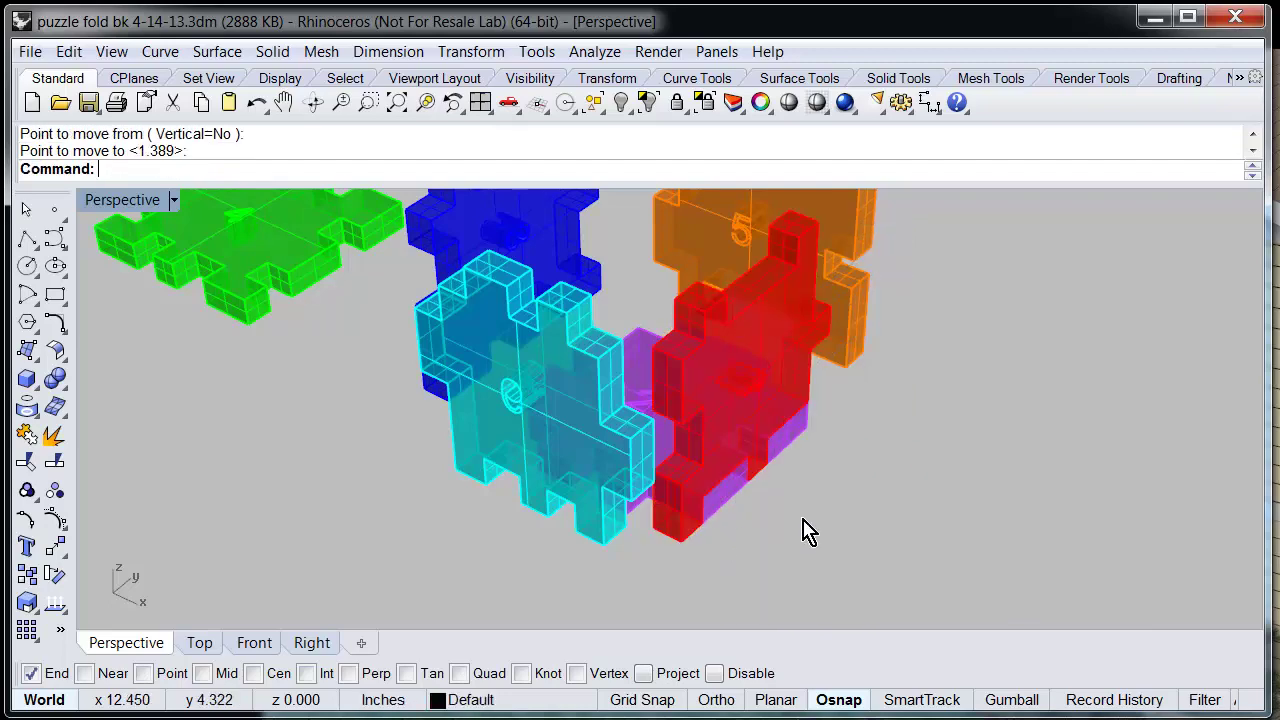
# Move the cyan piece by an end point on its edge near the red piece onto the matching red piece corner
pyautogui.click(552, 366)
pyautogui.click(478, 52)
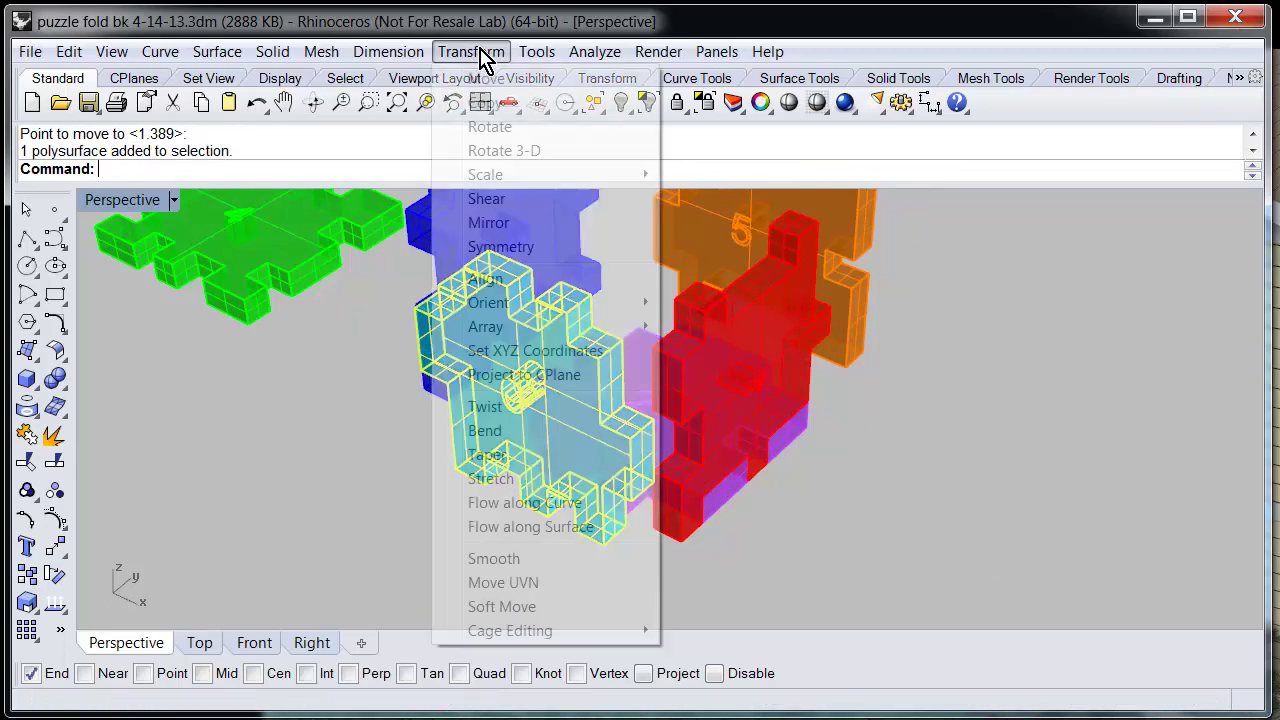
pyautogui.click(487, 80)
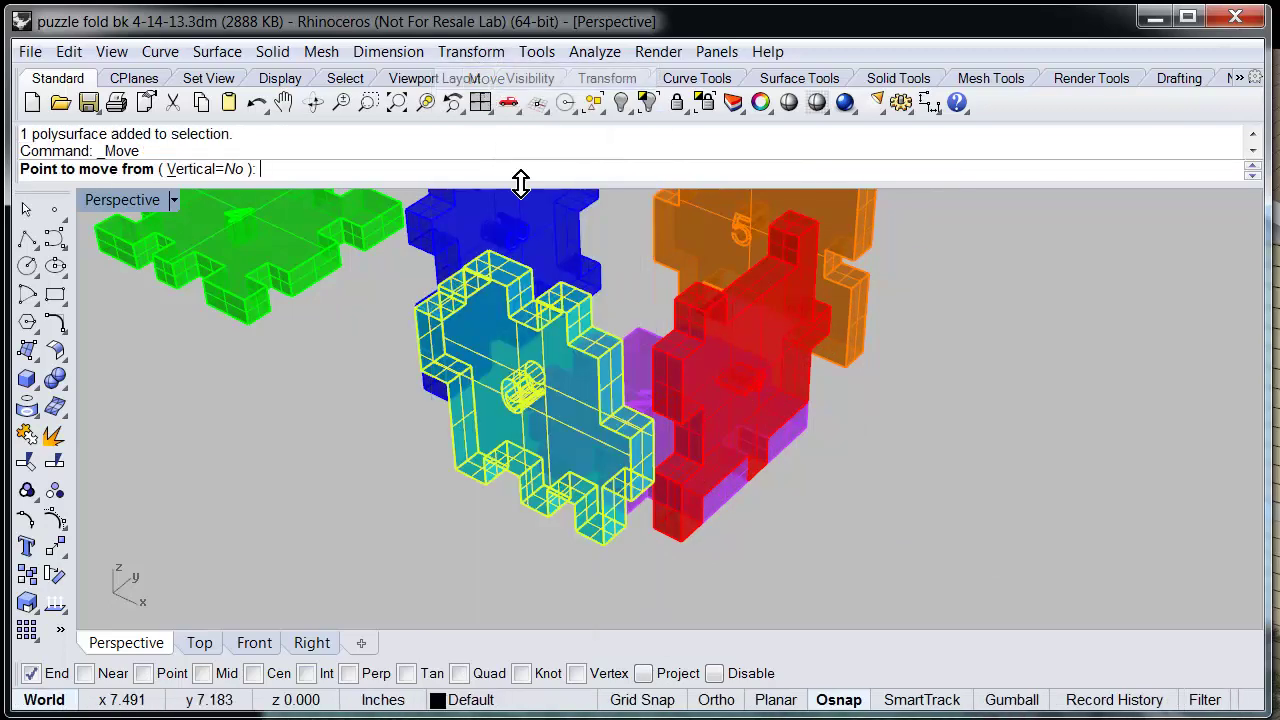
pyautogui.click(631, 497)
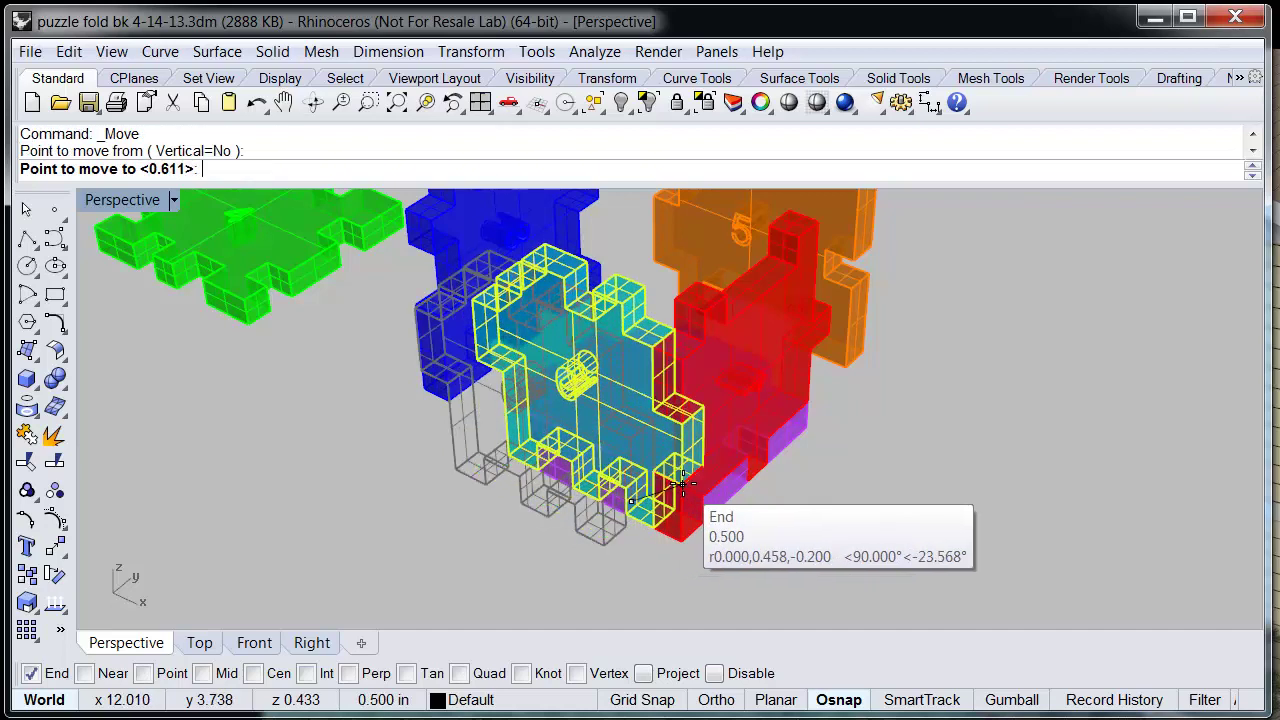
pyautogui.click(681, 484)
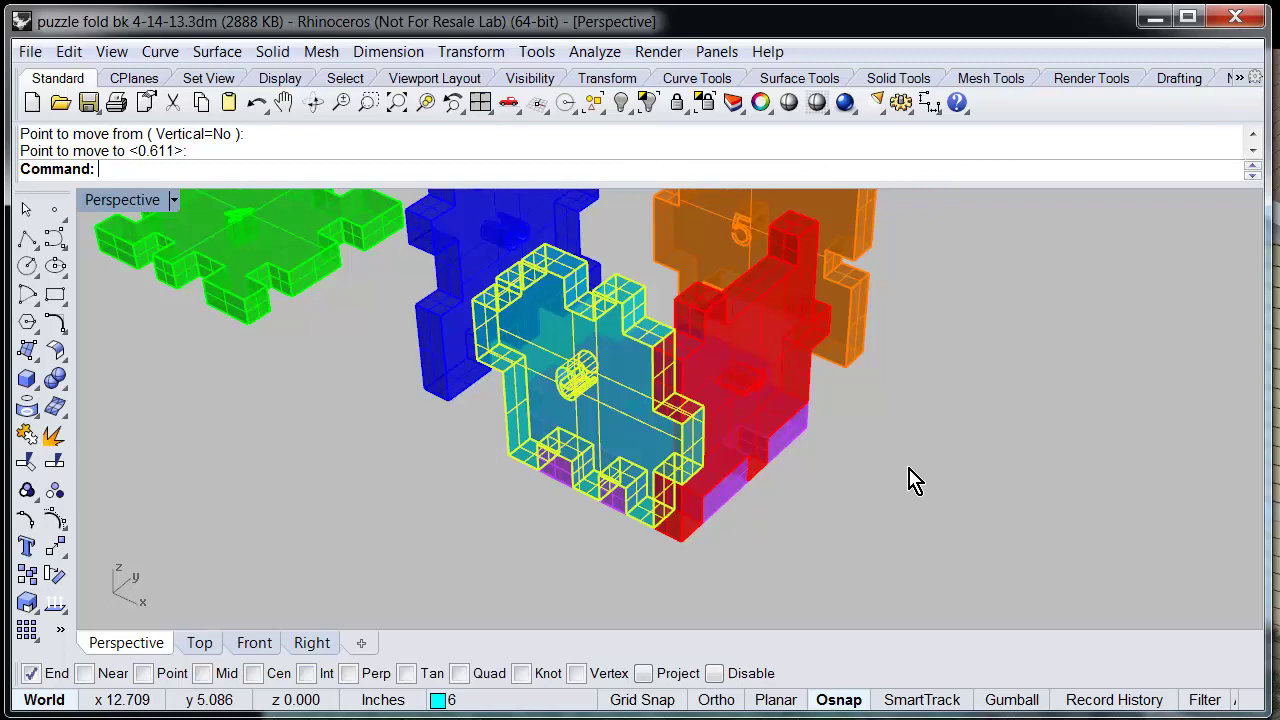
pyautogui.click(916, 481)
# Move the orange piece by its bottom corner onto the purple base's free corner beside the red piece
pyautogui.moveTo(949, 463); pyautogui.dragTo(770, 455, button='right')
pyautogui.click(808, 465)
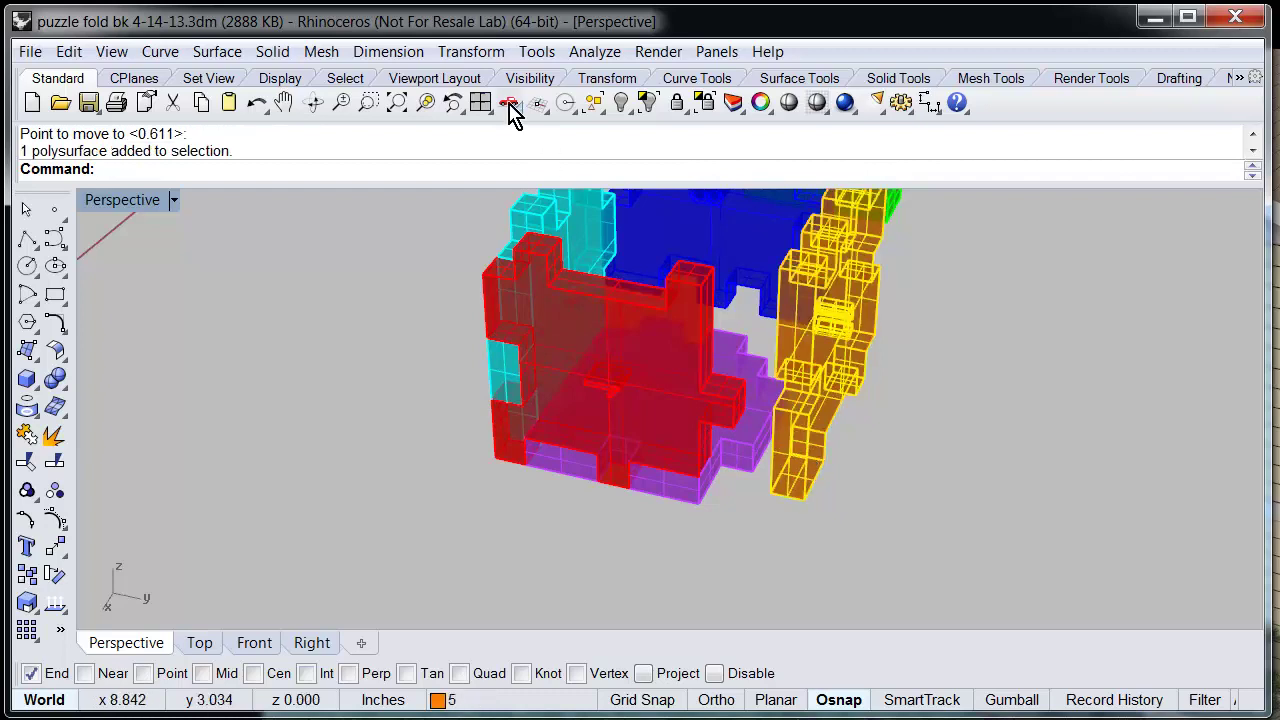
pyautogui.click(472, 53)
pyautogui.click(486, 78)
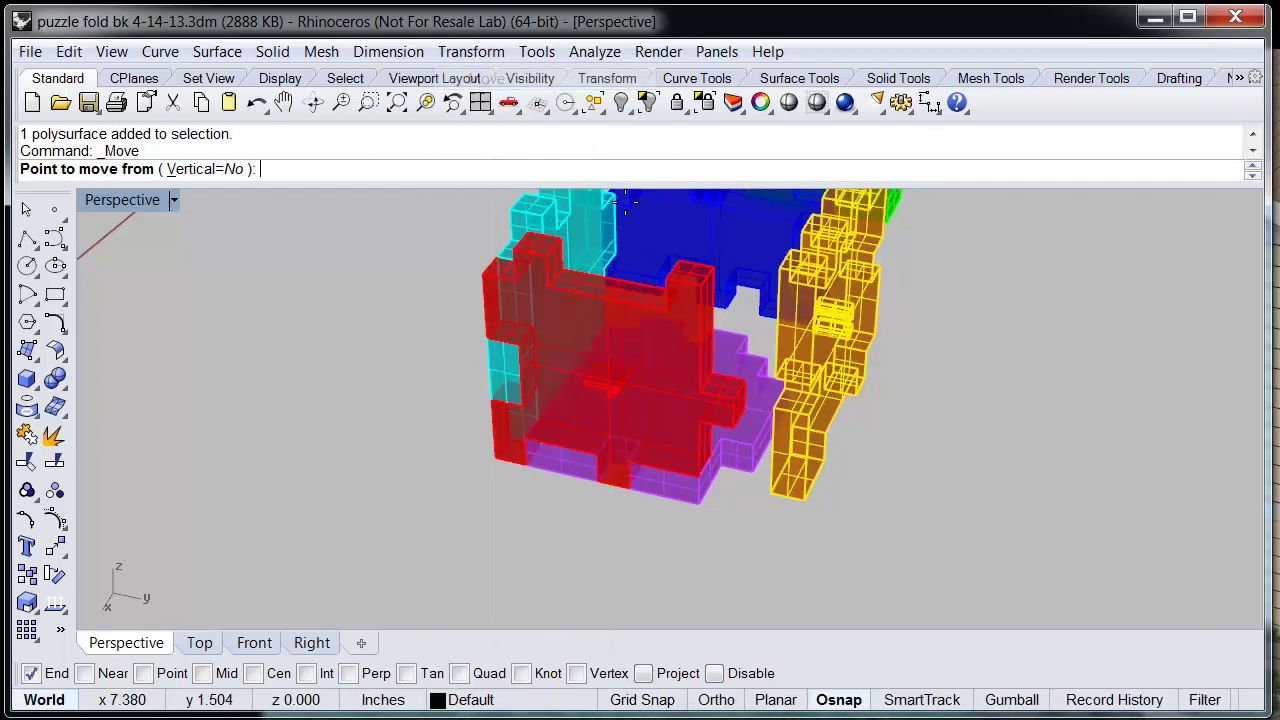
pyautogui.click(770, 493)
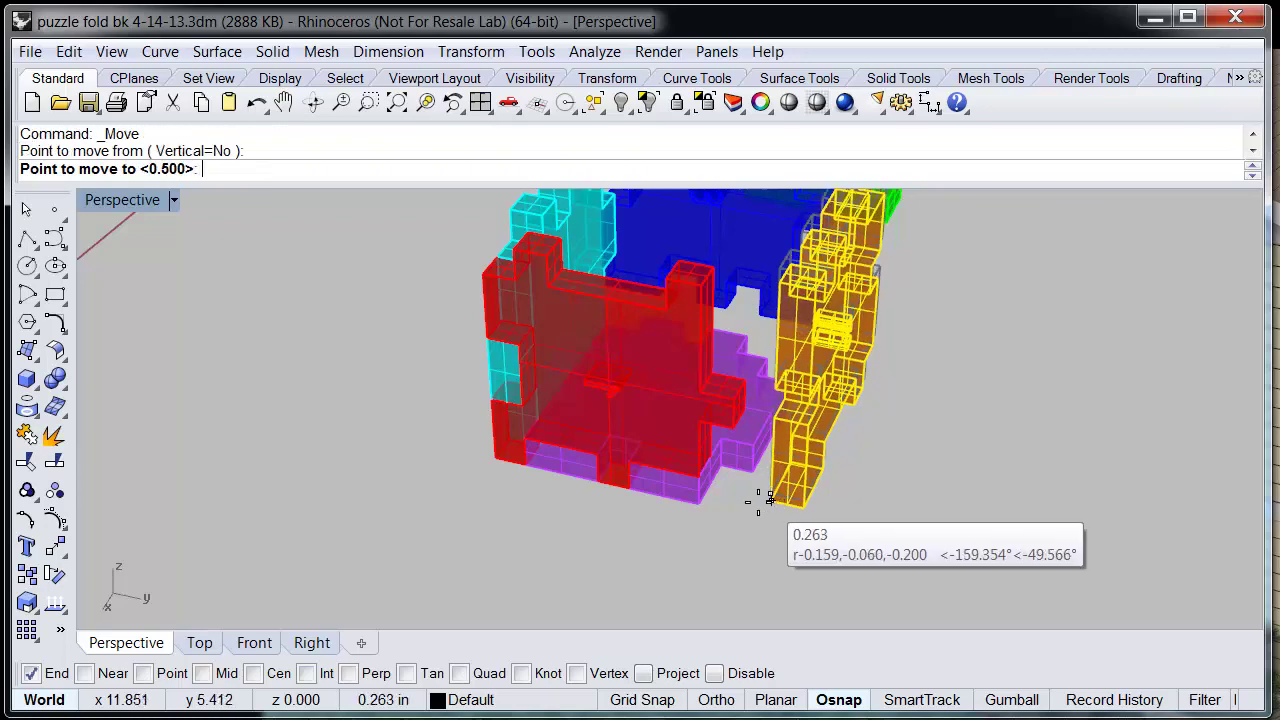
pyautogui.click(697, 505)
pyautogui.press('Escape')
# Move the blue piece by its bottom corner onto the orange piece's bottom corner to close the fourth wall
pyautogui.moveTo(936, 414); pyautogui.dragTo(725, 413, button='right')
pyautogui.click(857, 390)
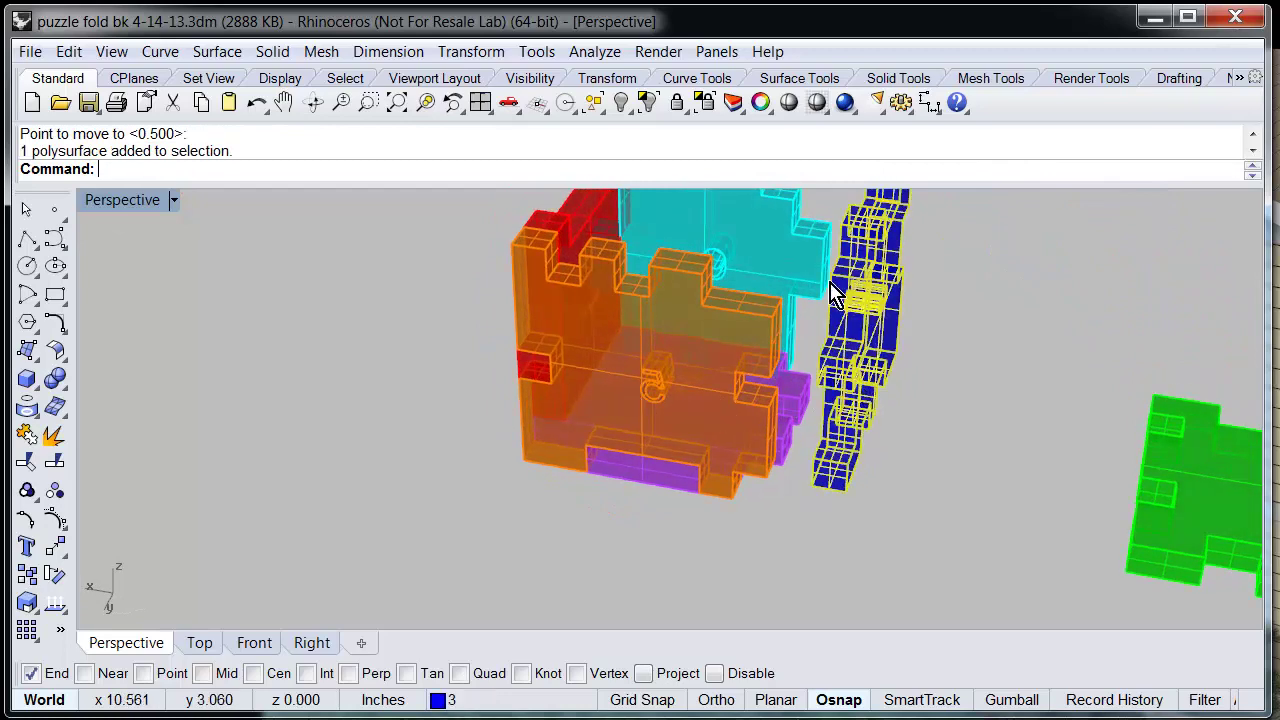
pyautogui.click(468, 55)
pyautogui.click(472, 78)
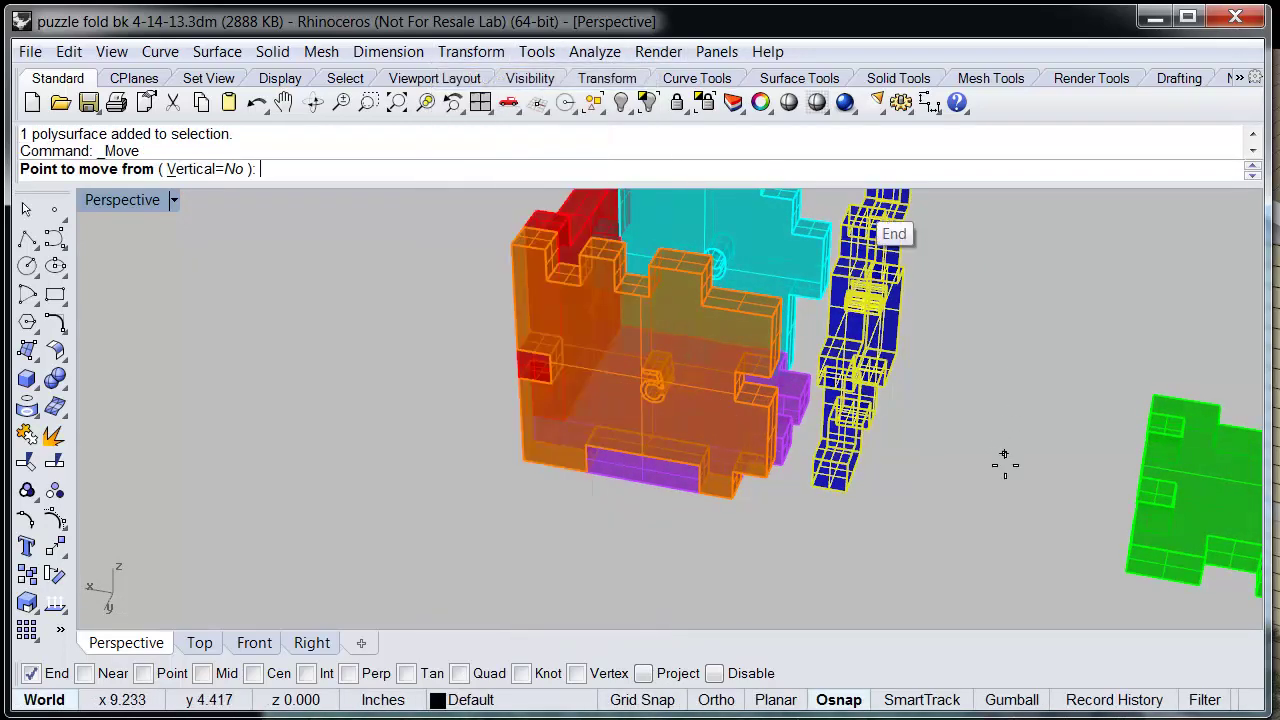
pyautogui.moveTo(1004, 461)
pyautogui.mouseDown(button='right')
pyautogui.moveTo(980, 449)
pyautogui.moveTo(988, 477)
pyautogui.mouseUp(button='right')
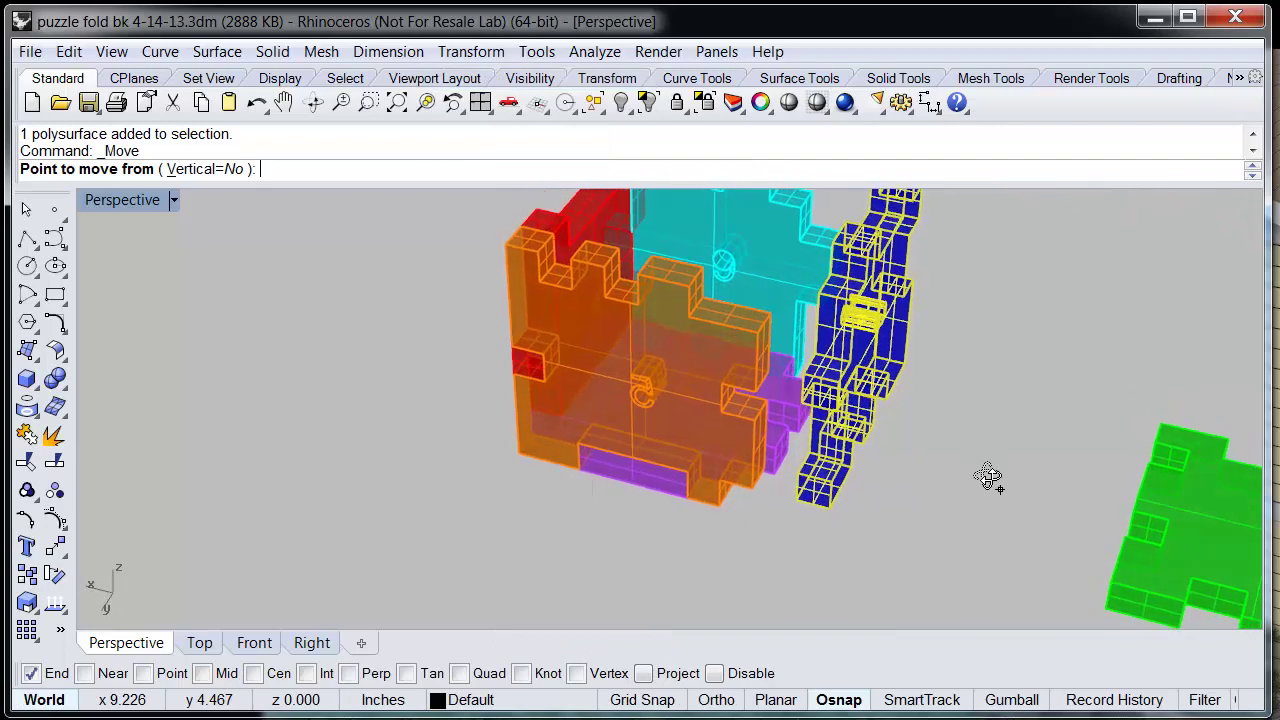
pyautogui.click(797, 502)
pyautogui.click(718, 508)
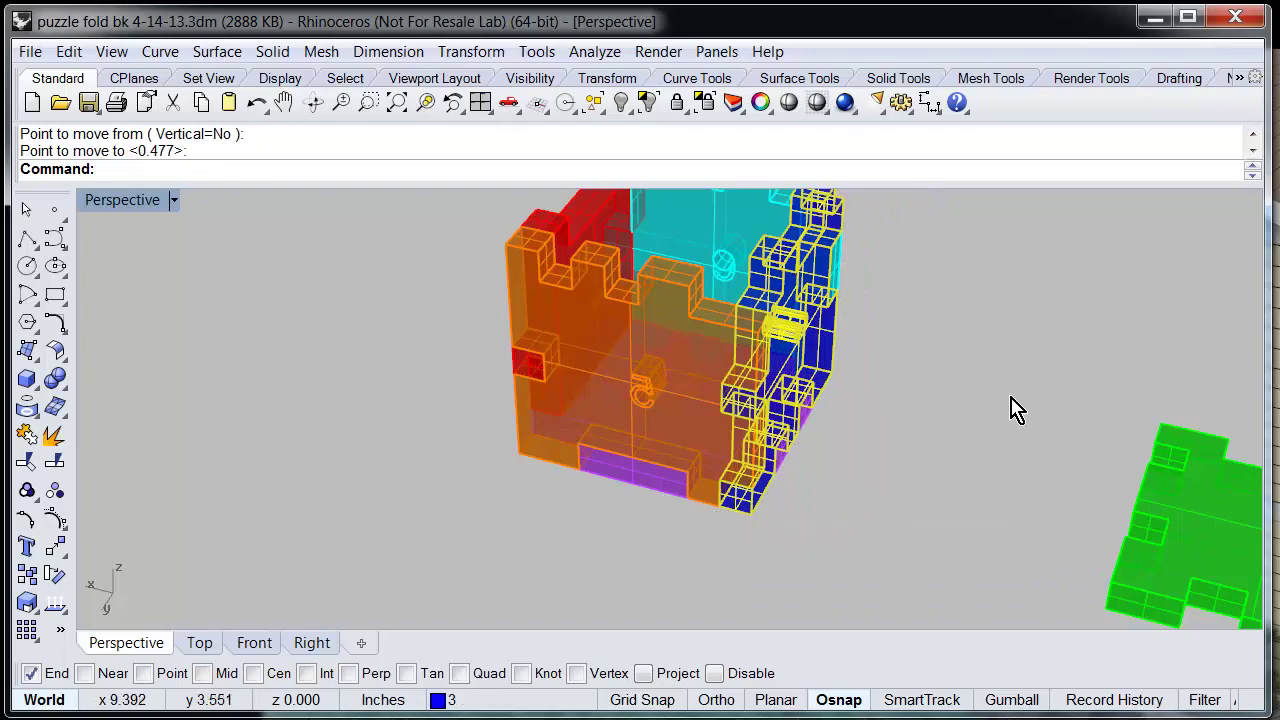
# Undo the last 3D rotation, and flip the green piece 180 degrees with Rotate3D about its edge facing the box
pyautogui.moveTo(1014, 409); pyautogui.dragTo(716, 432, button='right')
pyautogui.moveTo(490, 342); pyautogui.dragTo(926, 403, button='right')
pyautogui.keyDown('shift'); pyautogui.moveTo(786, 423); pyautogui.dragTo(771, 404, button='right'); pyautogui.keyUp('shift')
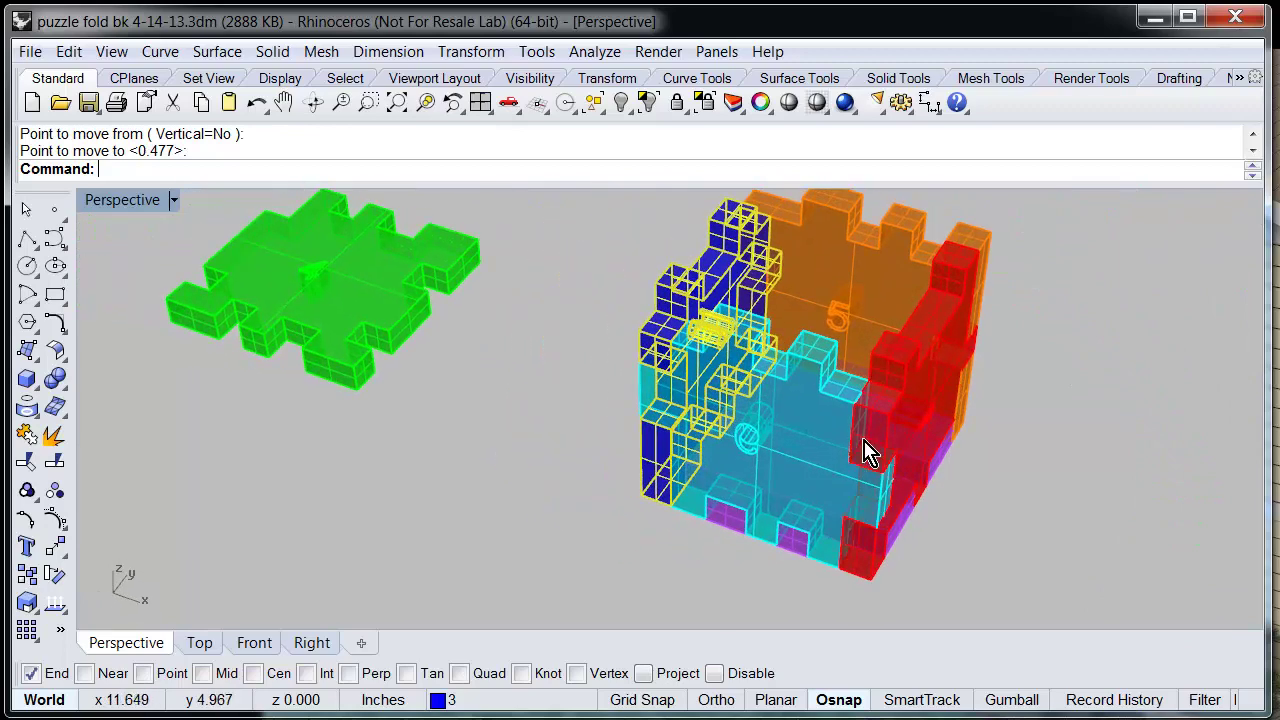
pyautogui.hotkey('ctrl', 'z')
pyautogui.click(366, 276)
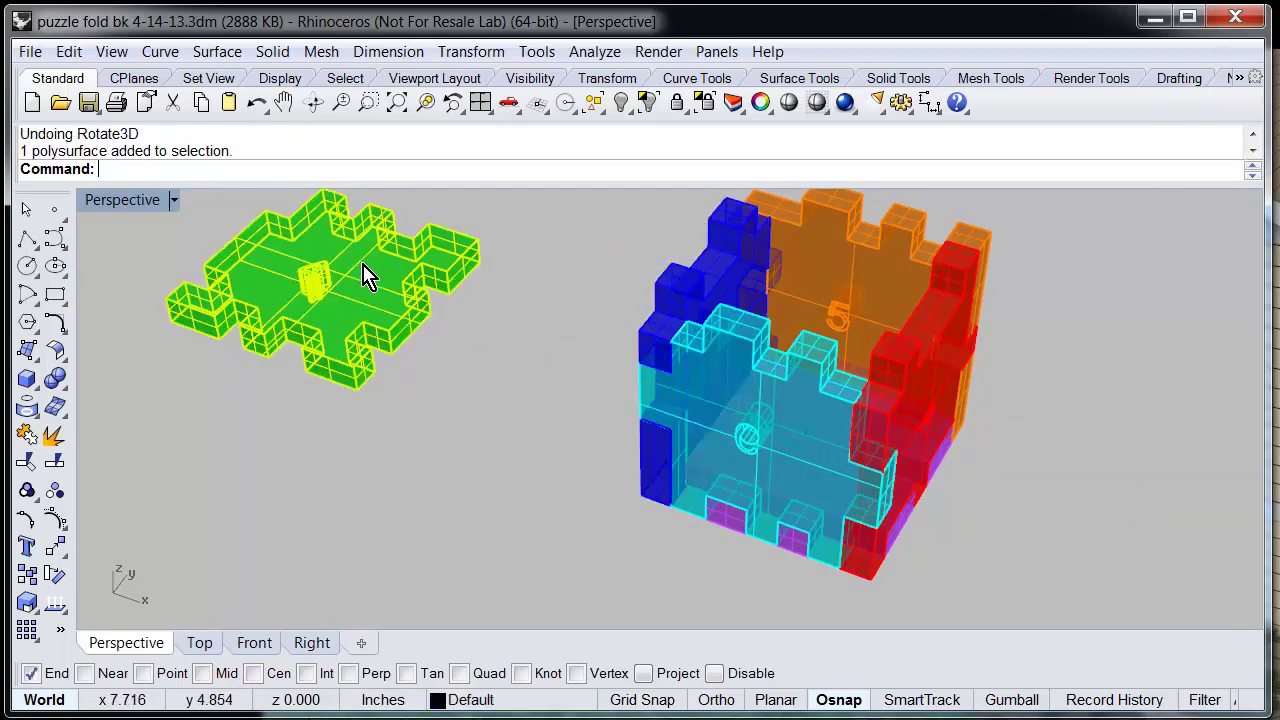
pyautogui.click(474, 53)
pyautogui.click(493, 152)
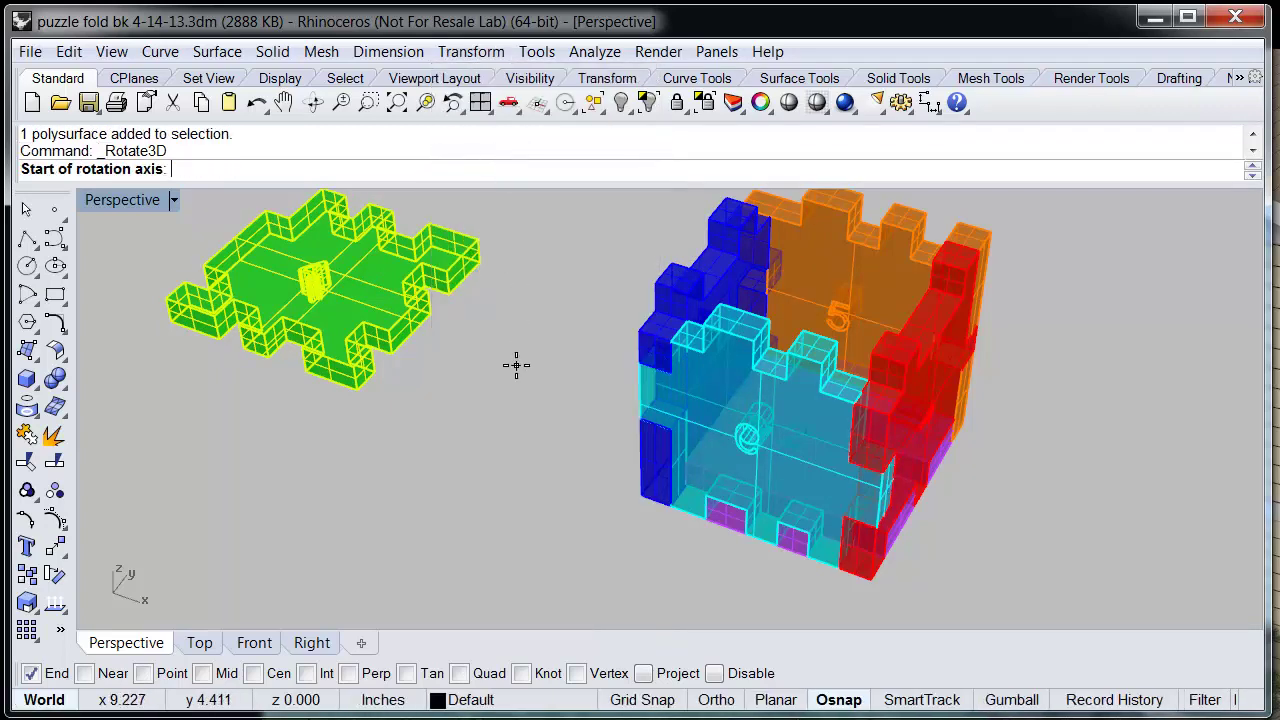
pyautogui.click(362, 393)
pyautogui.click(492, 263)
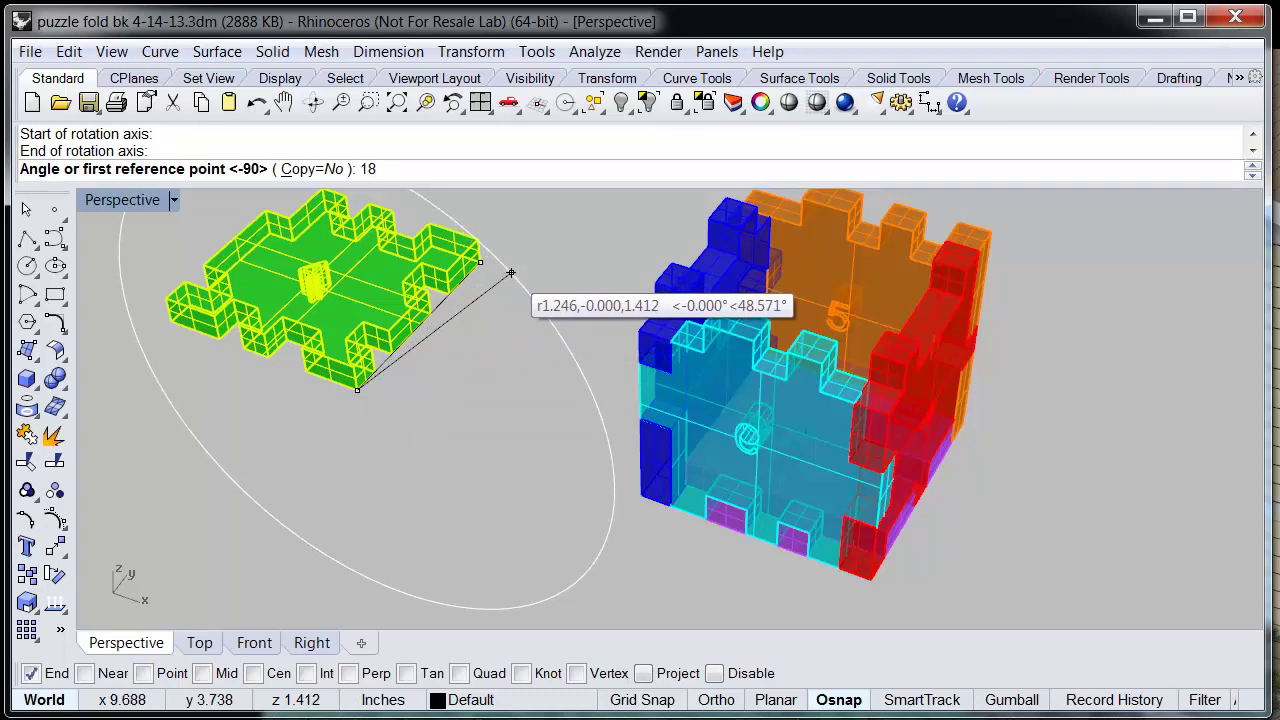
pyautogui.press('Return')
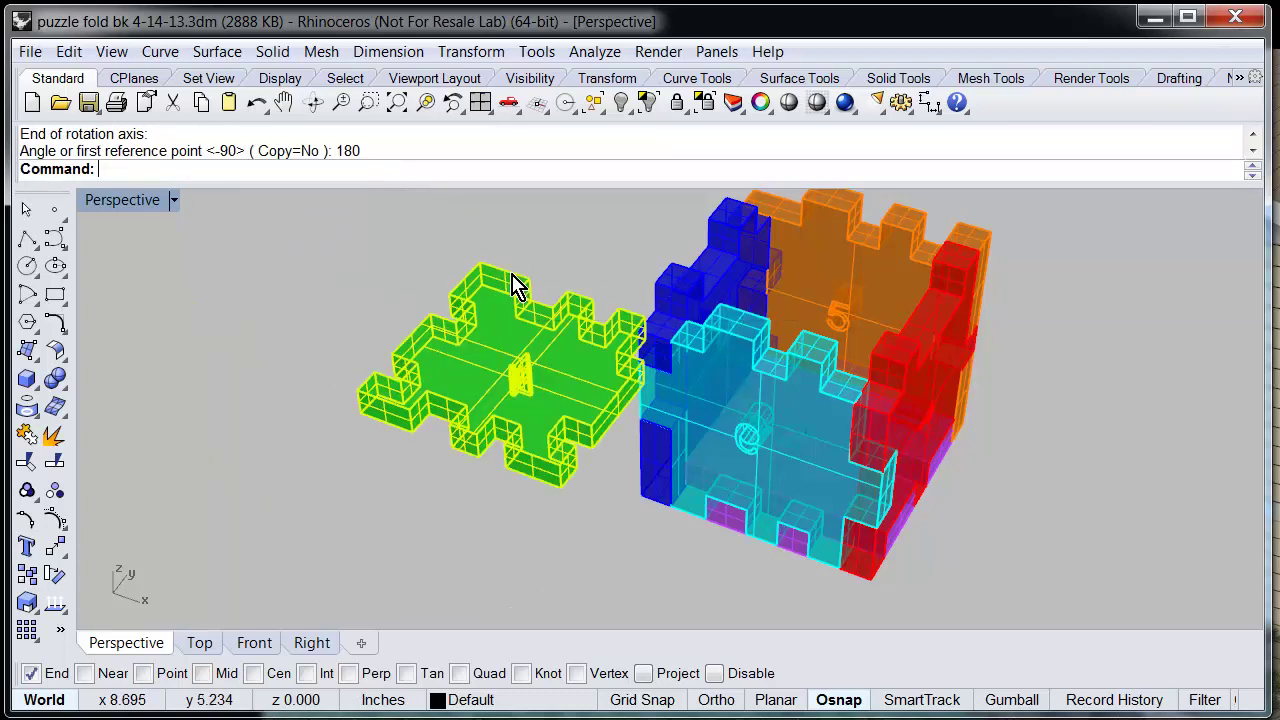
pyautogui.click(557, 250)
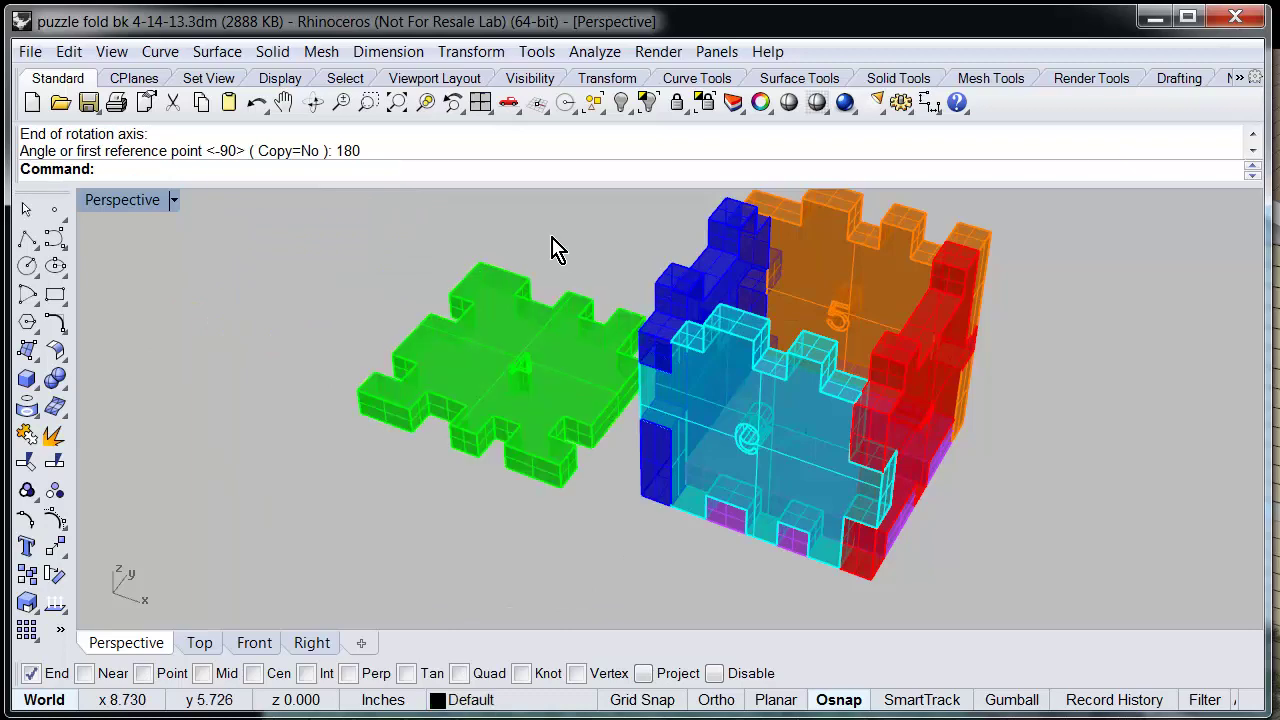
# Move the green piece by its lower front corner onto the box's upper corner between the cyan and red walls, as the lid
pyautogui.click(497, 280)
pyautogui.click(470, 51)
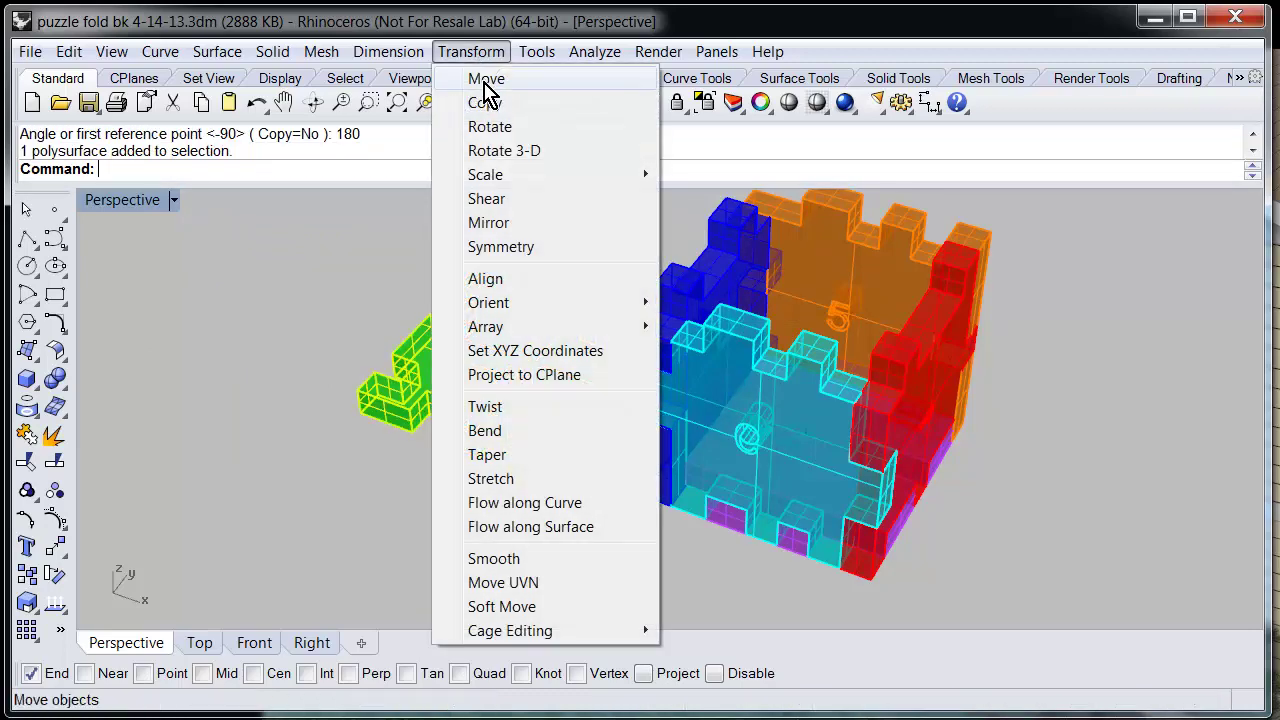
pyautogui.click(487, 80)
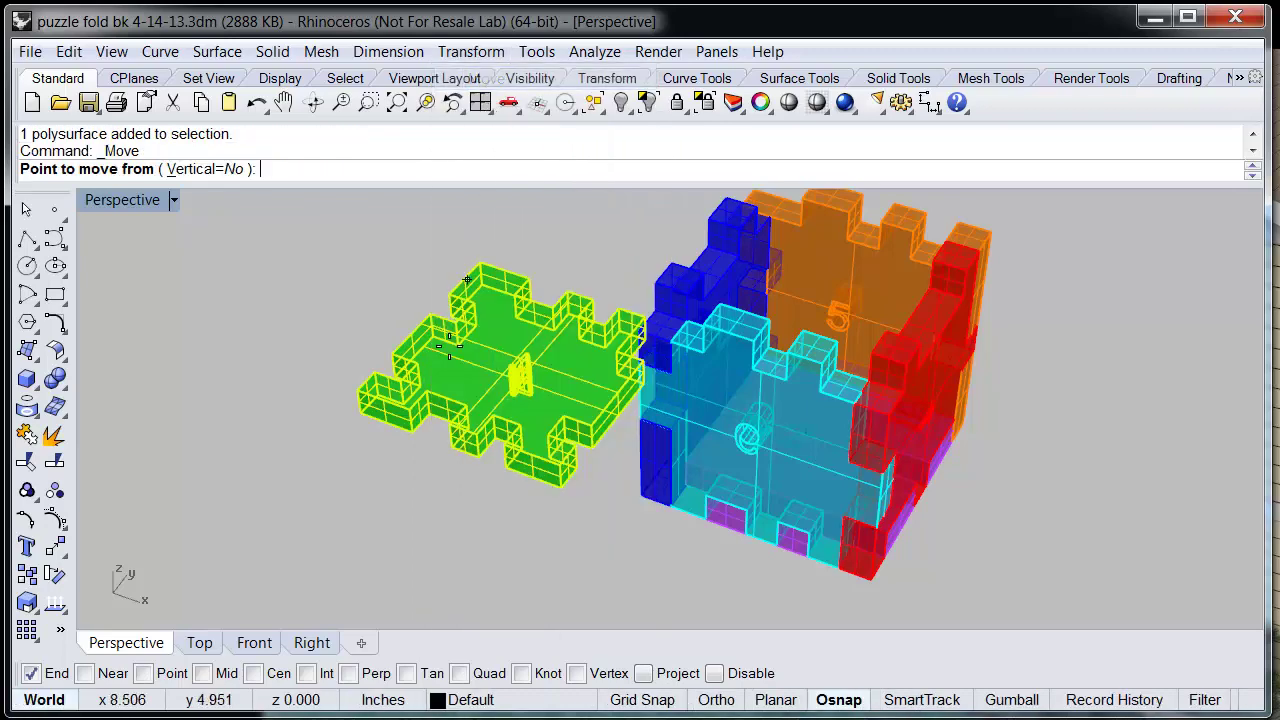
pyautogui.click(561, 489)
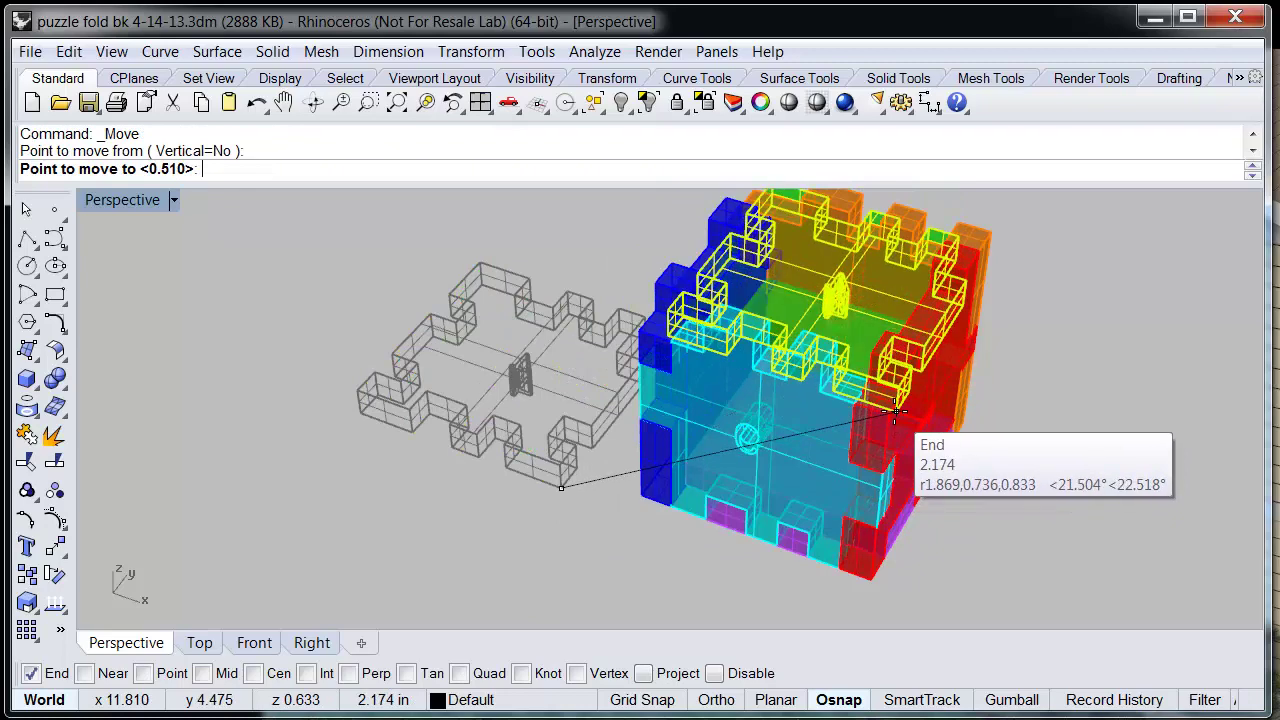
pyautogui.scroll(5, 895, 411)
pyautogui.click(894, 430)
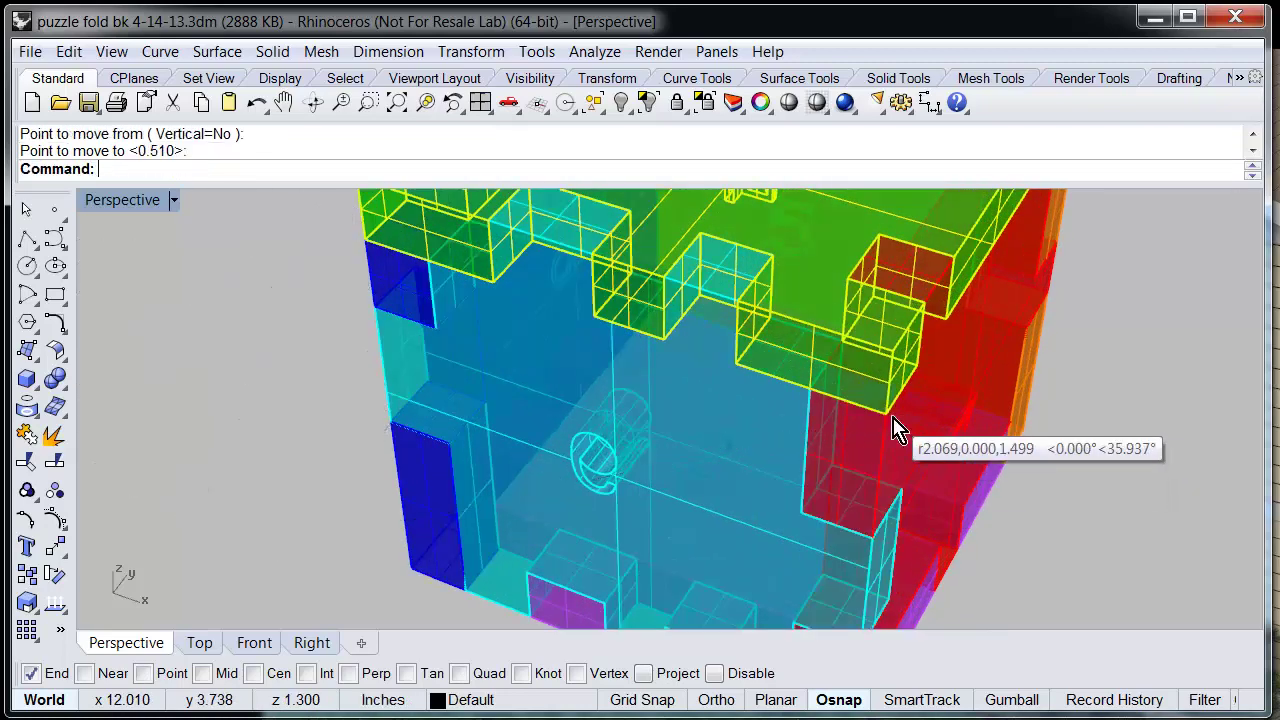
pyautogui.press('Escape')
pyautogui.scroll(-5, 1074, 430)
pyautogui.moveTo(1074, 430); pyautogui.dragTo(843, 400, button='right')
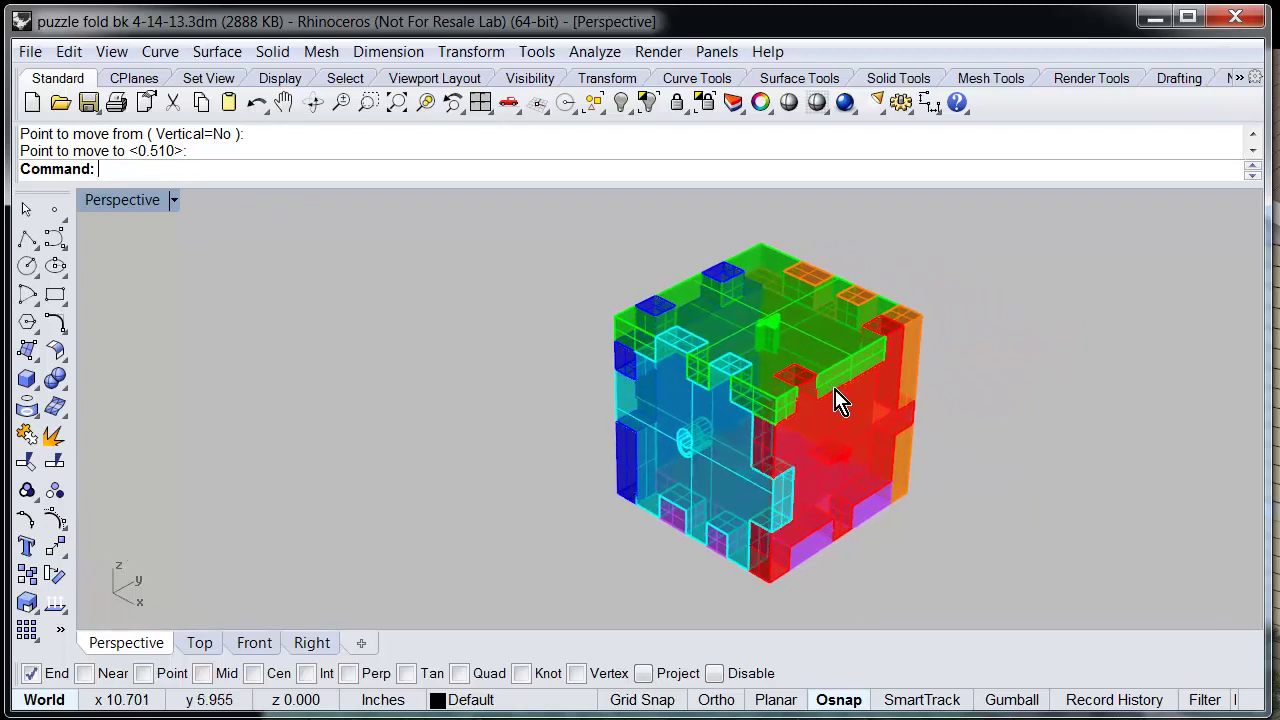